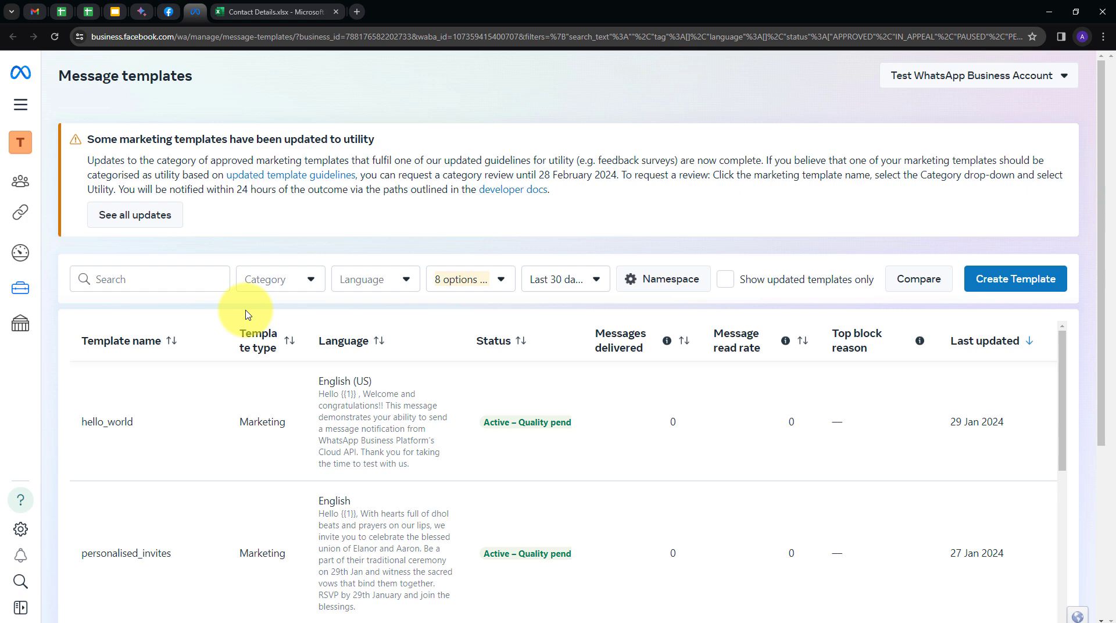
- Bring up the Contact Details.xlsx spreadsheet tab, then open a fresh browser tab
click(274, 13)
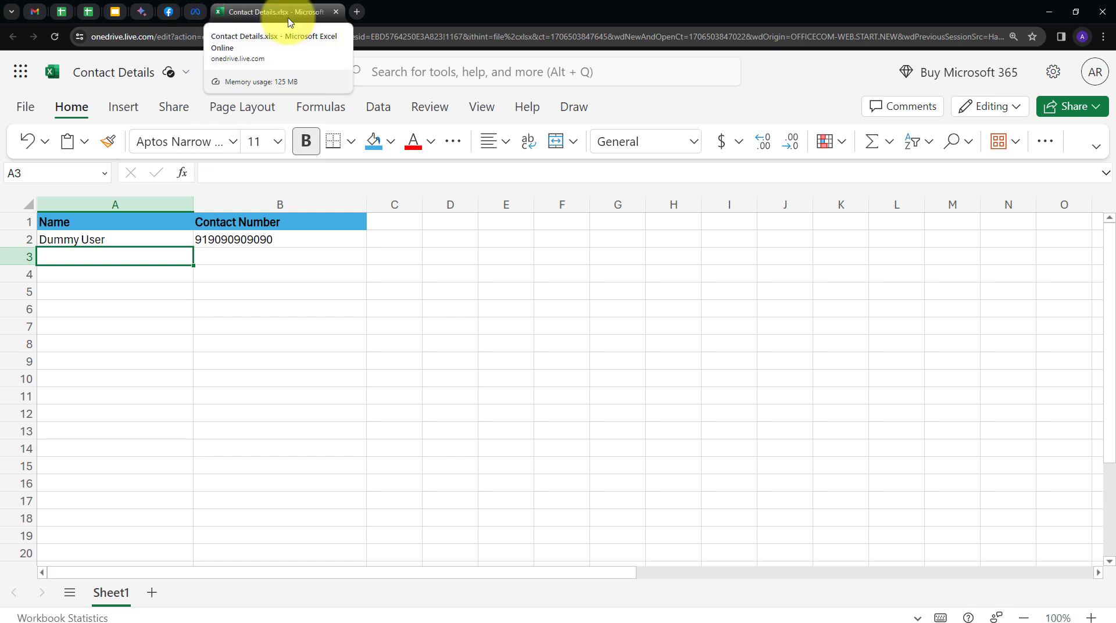
click(357, 11)
- Go to pabbly.com, sign in, and launch Pabbly Connect from the All Apps page
text(pabbl)
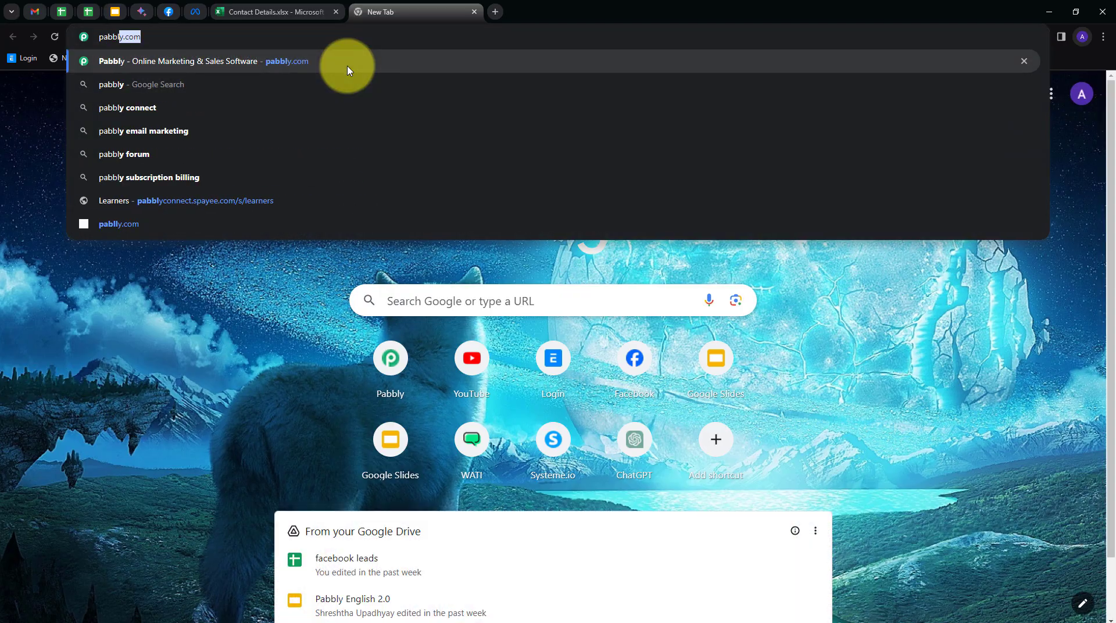
click(348, 70)
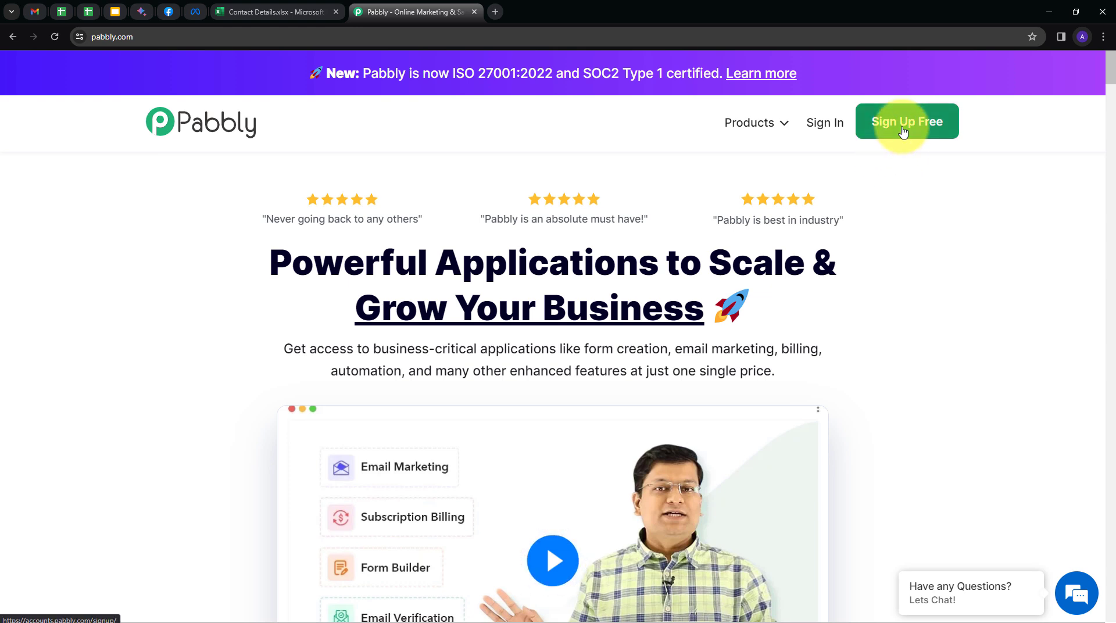
click(828, 133)
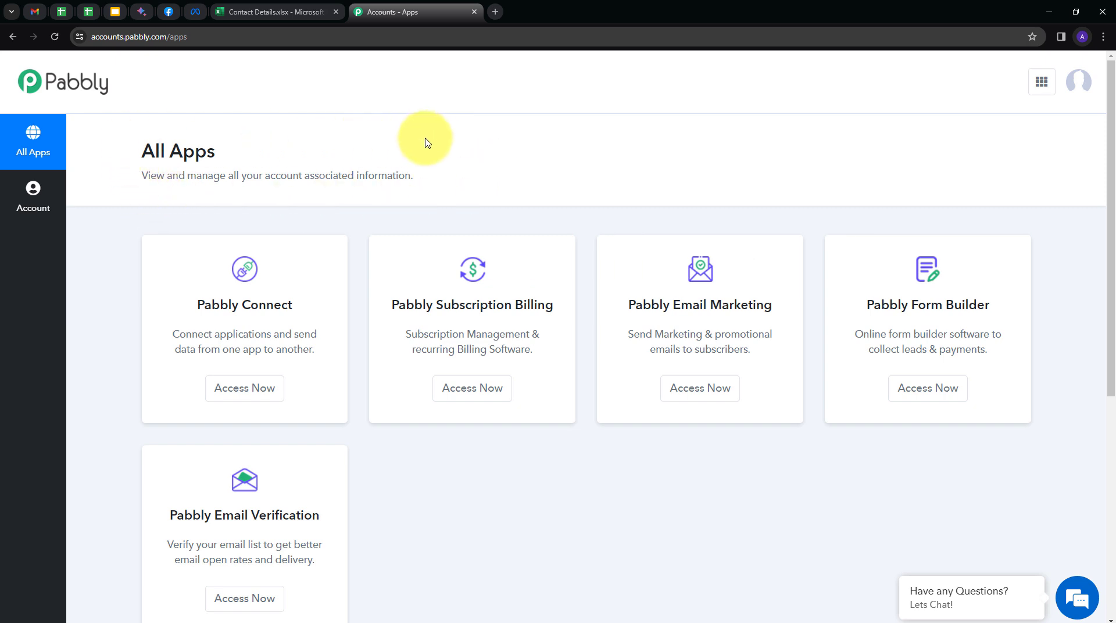
scroll(250, 232, down, 1)
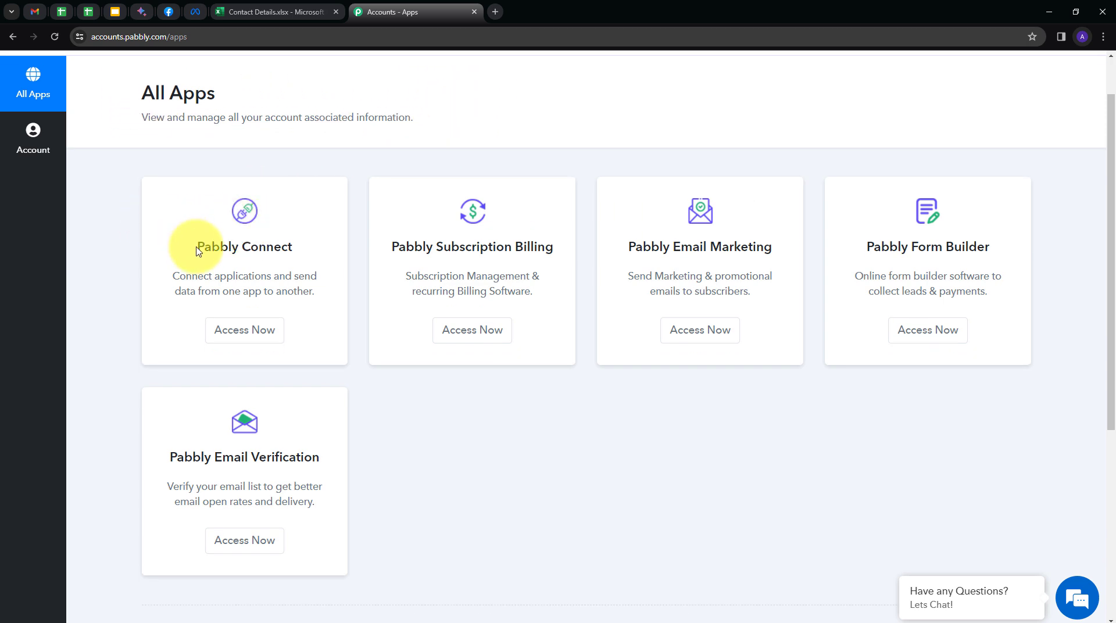
click(231, 342)
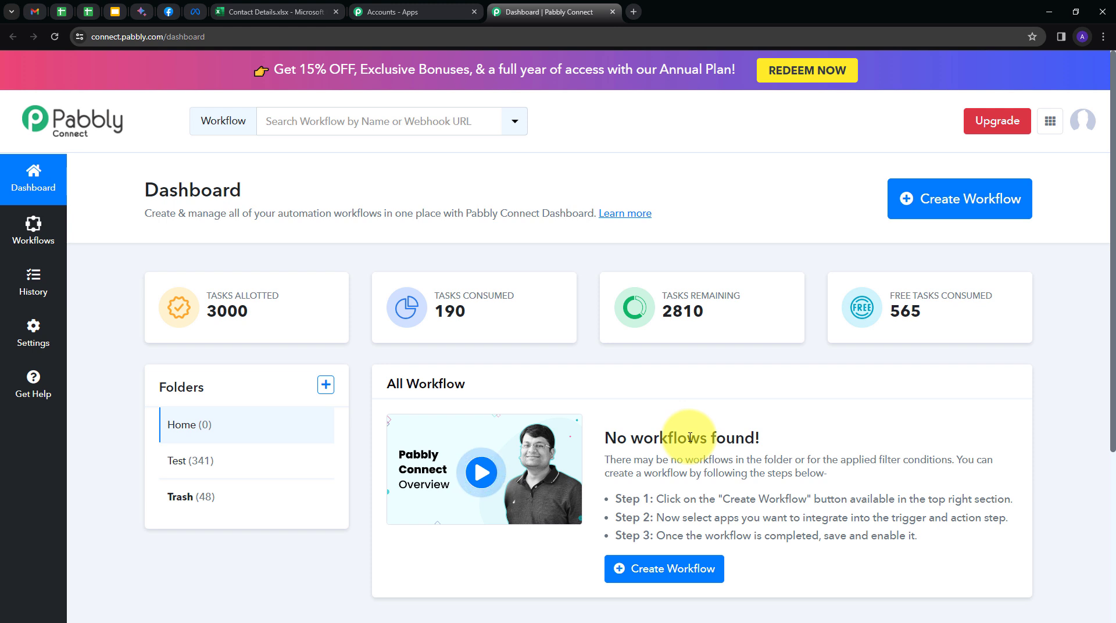
- Create the workflow 'Send WhatsApp Message from Microsoft Excel', saved in the Home folder
mouse_move(236, 382)
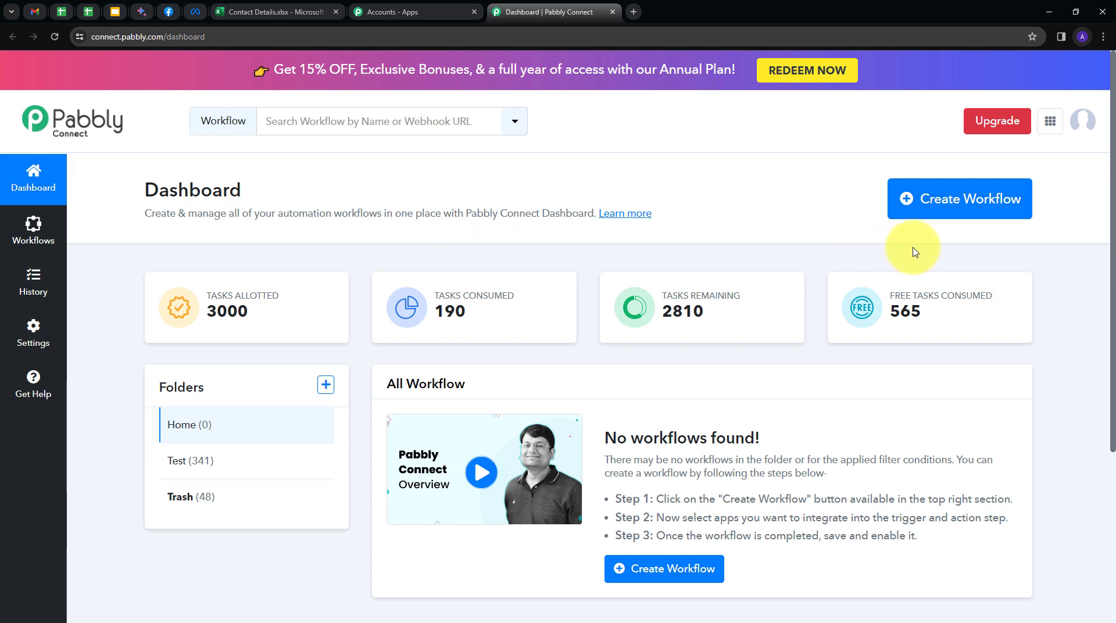
click(932, 215)
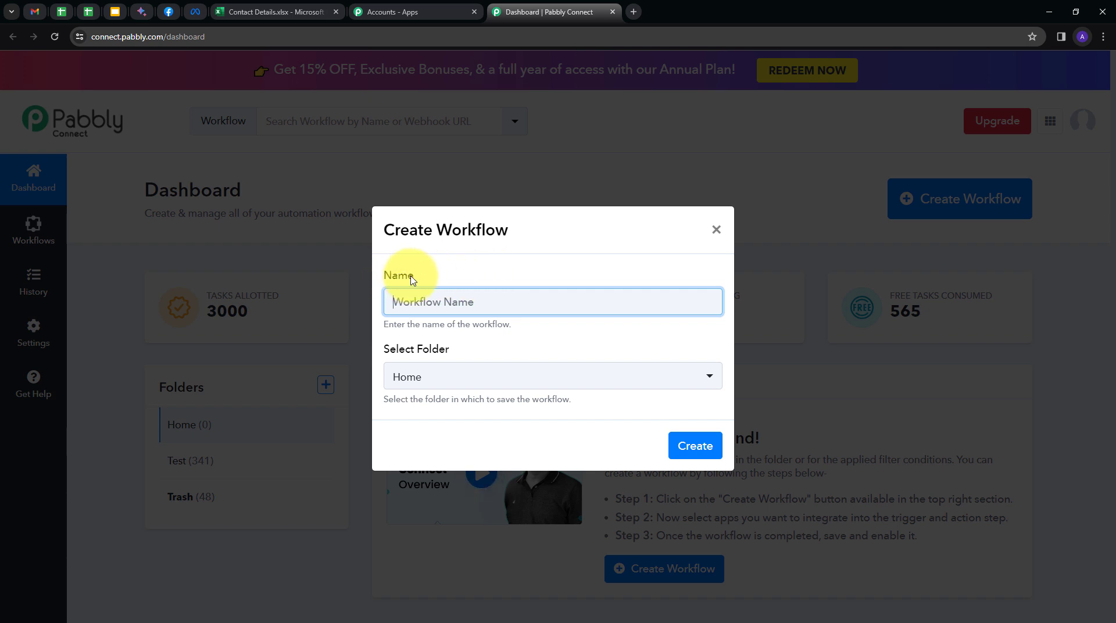
text(Send WhatsApp Message from Microsoft Excel)
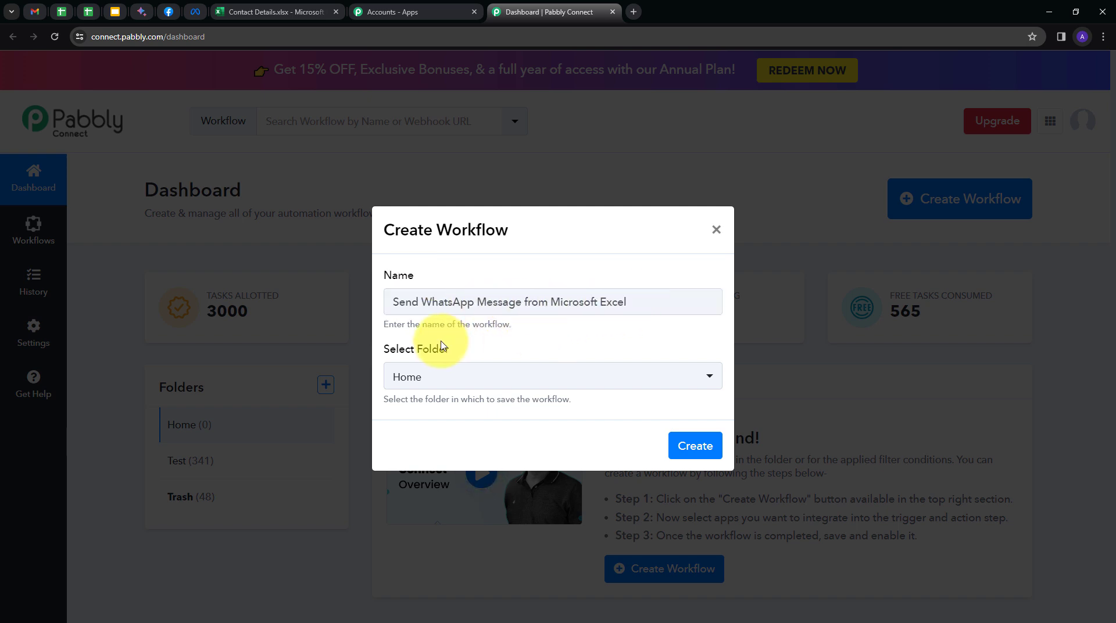
click(531, 376)
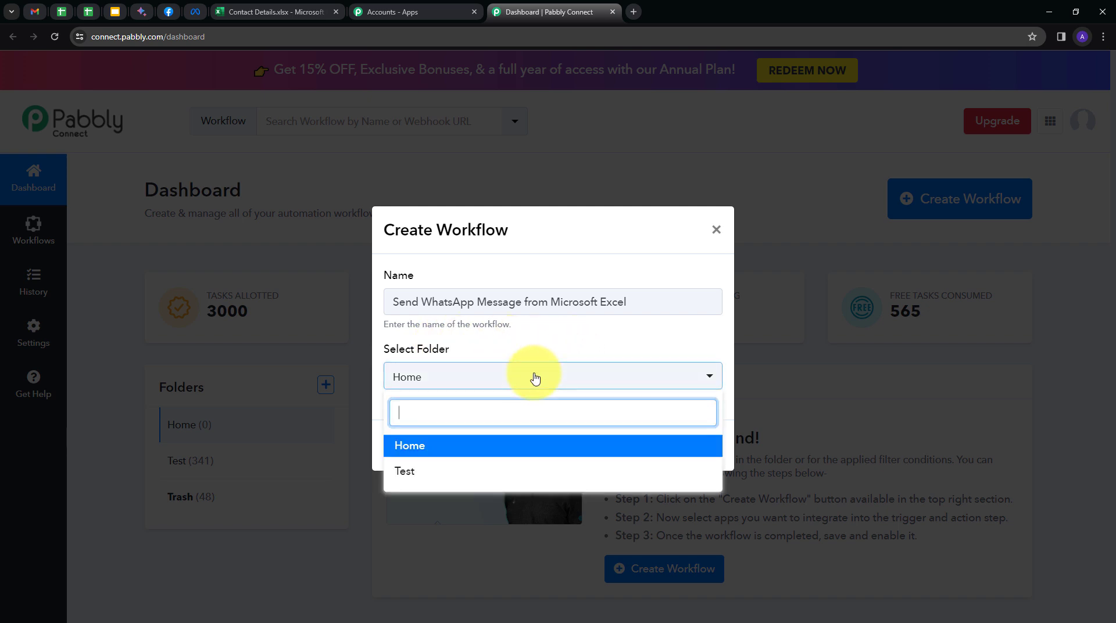
click(411, 448)
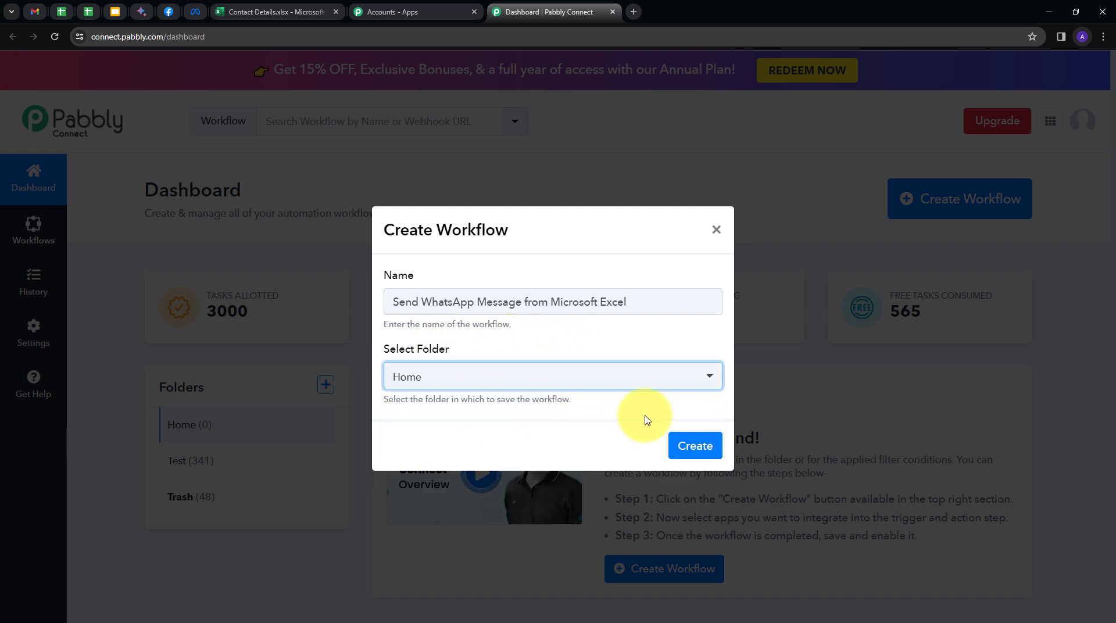
click(695, 445)
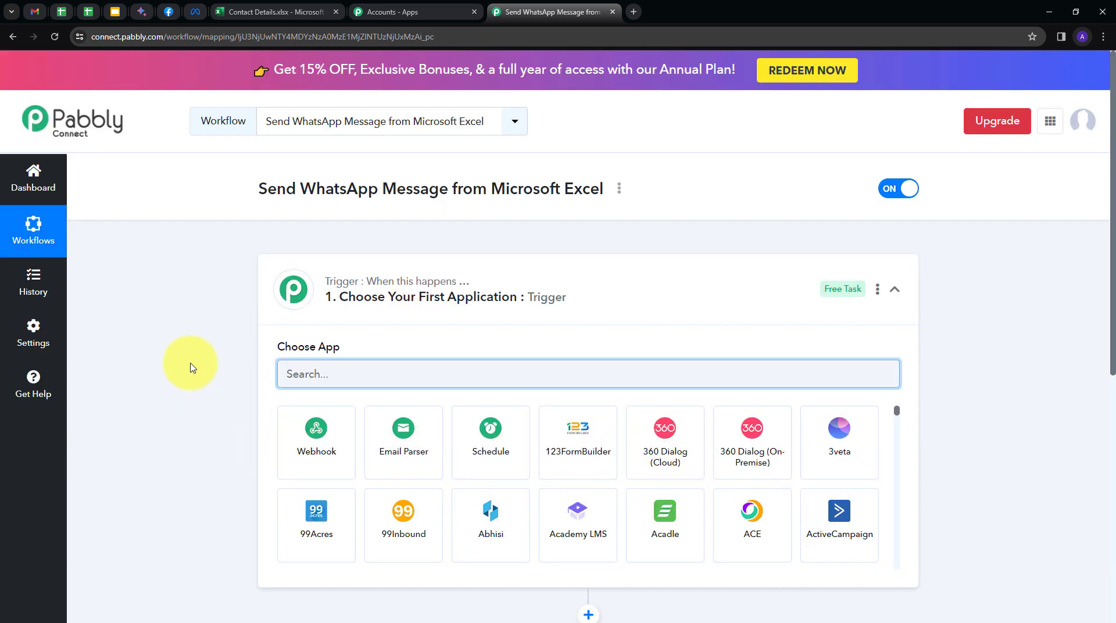
- Set the trigger app to Microsoft Excel with event New Row in Worksheet, then connect
scroll(193, 367, down, 2)
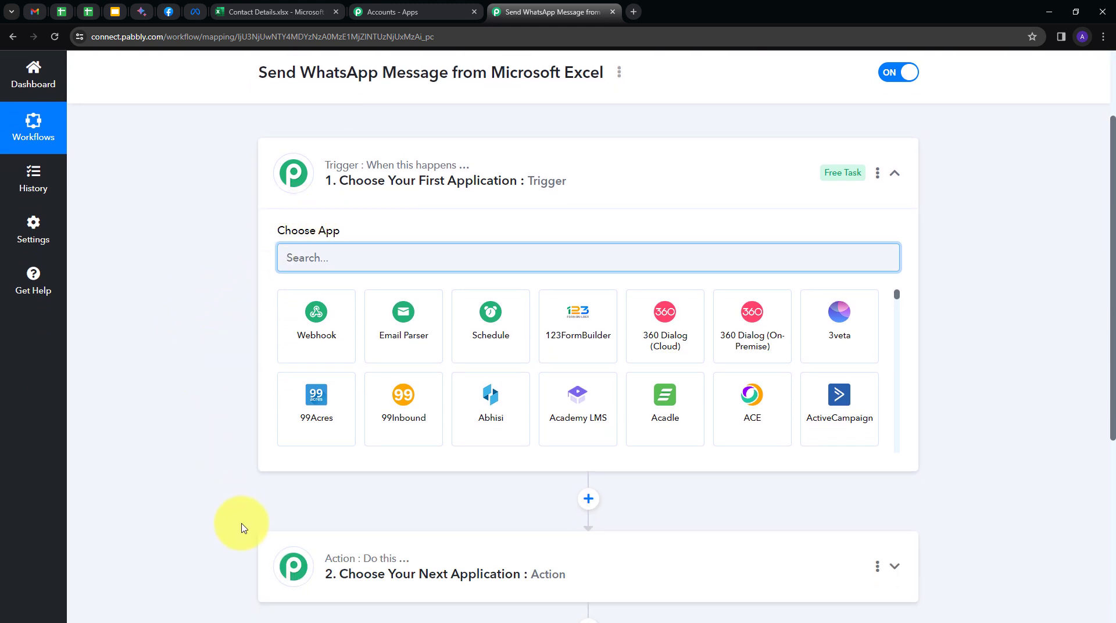
scroll(232, 231, down, 1)
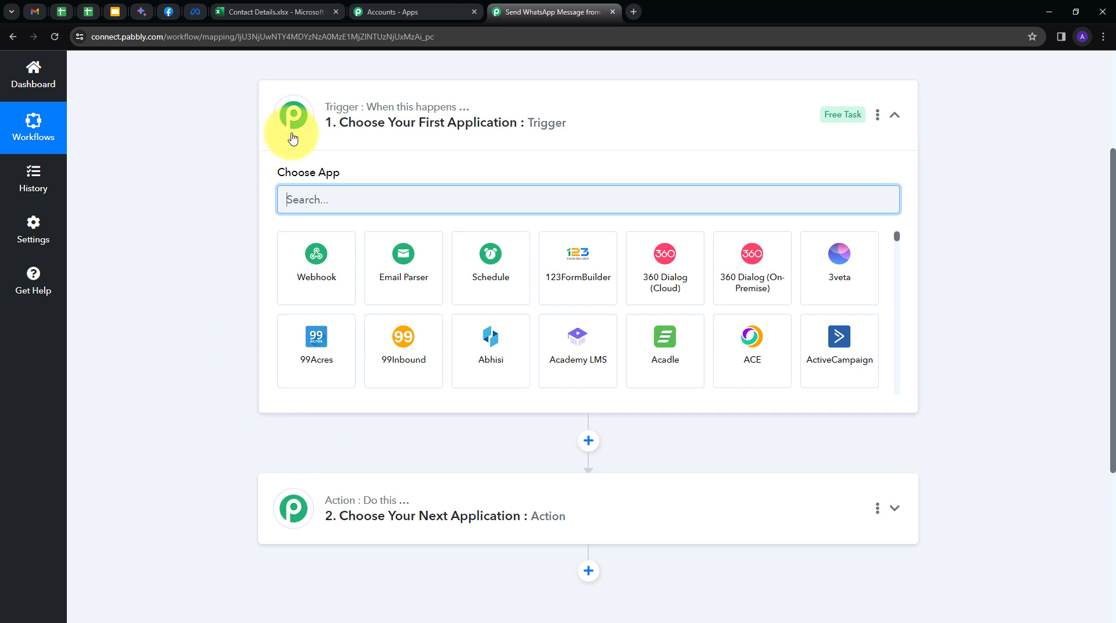
mouse_move(355, 116)
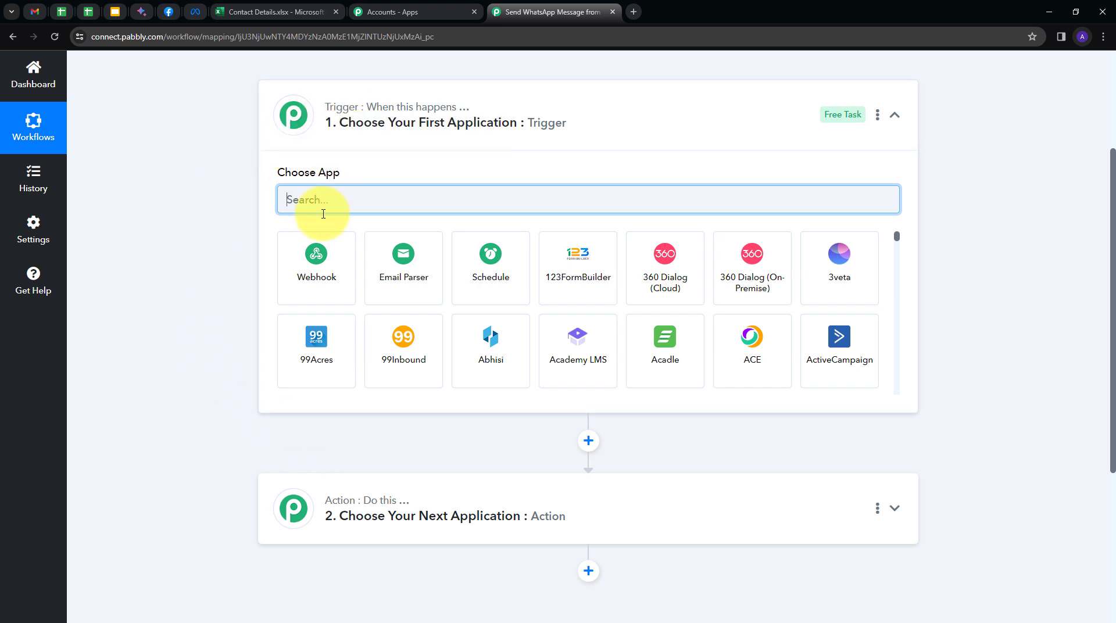
text(icr)
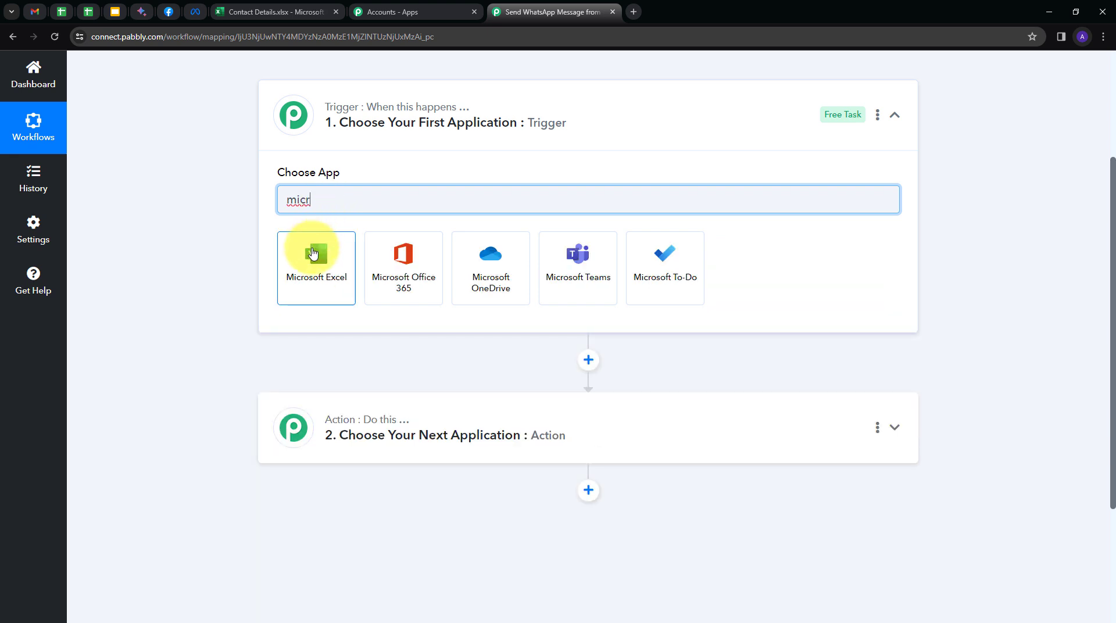
click(312, 253)
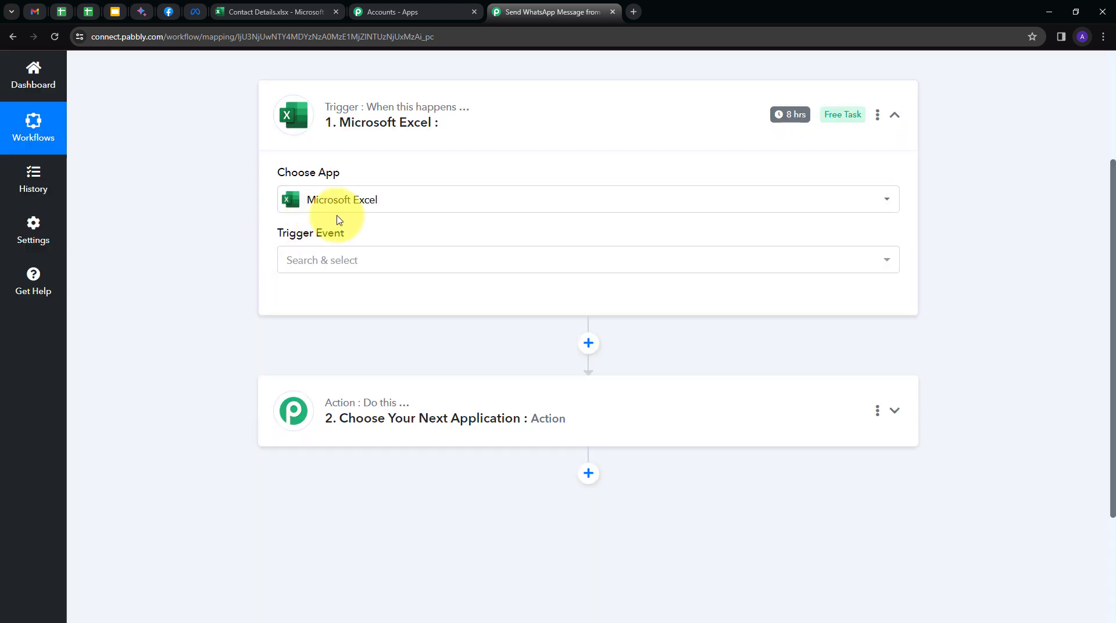
click(497, 259)
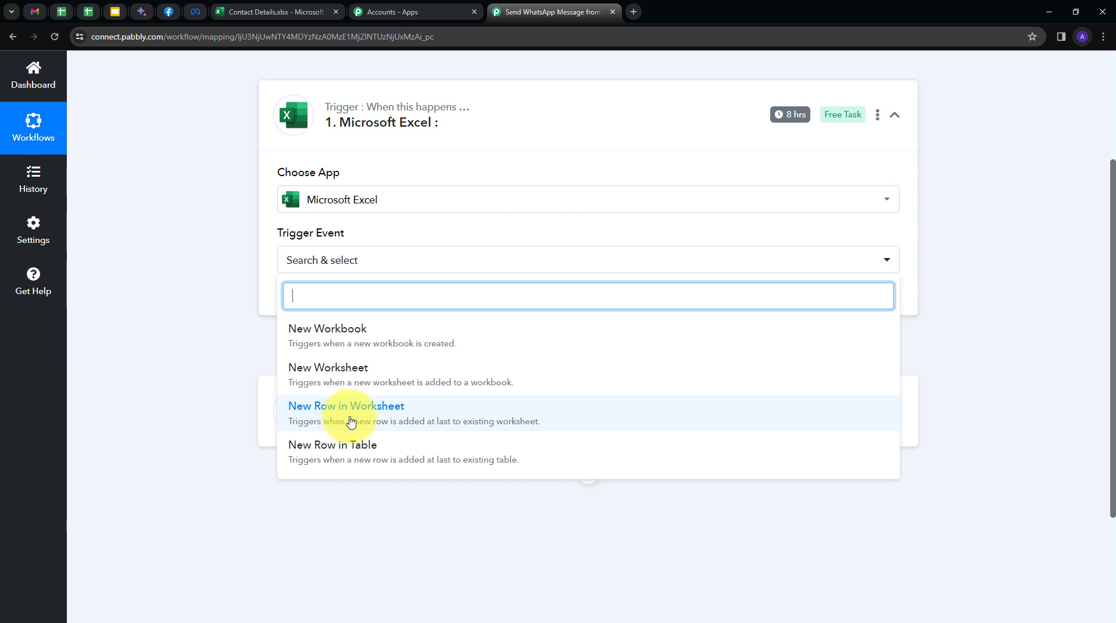
click(351, 422)
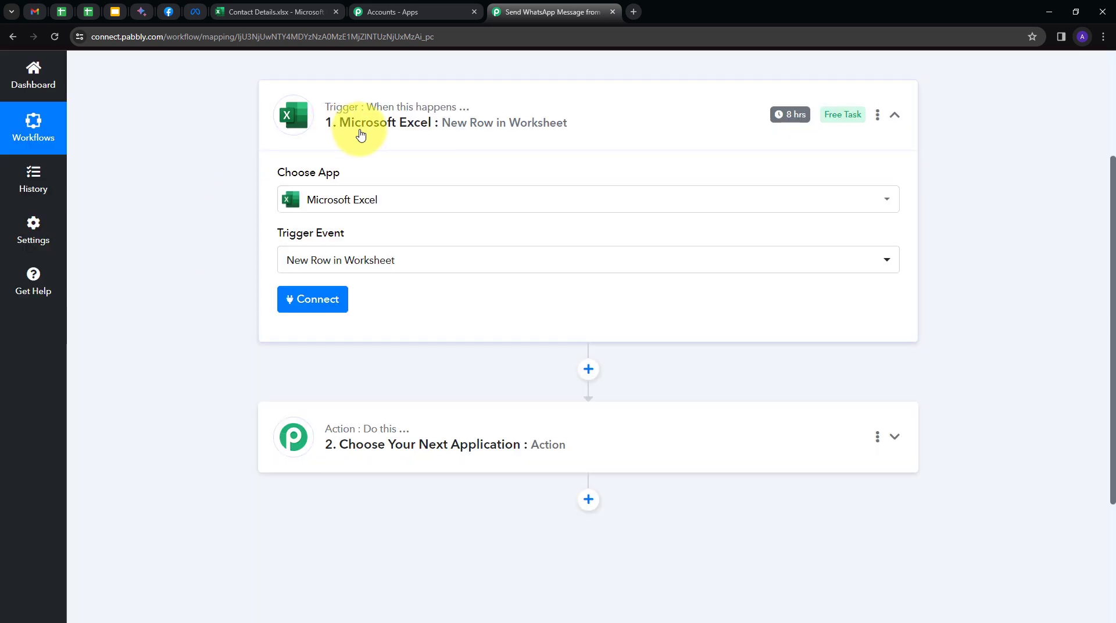
click(313, 304)
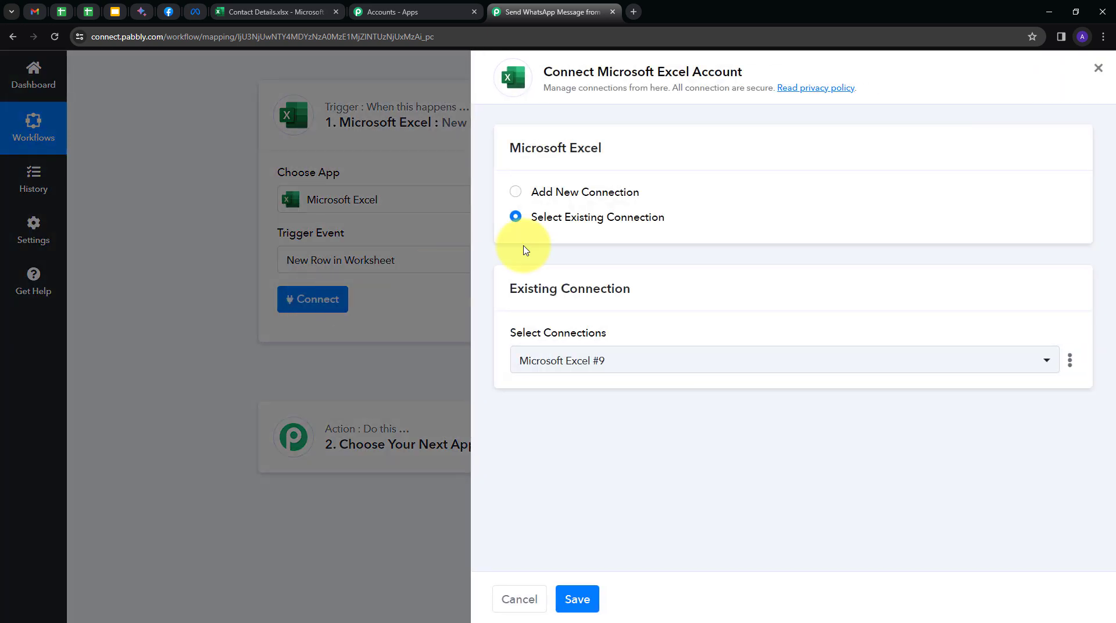
- Add a new Microsoft Excel connection and accept Pabbly Connect's access request
click(538, 193)
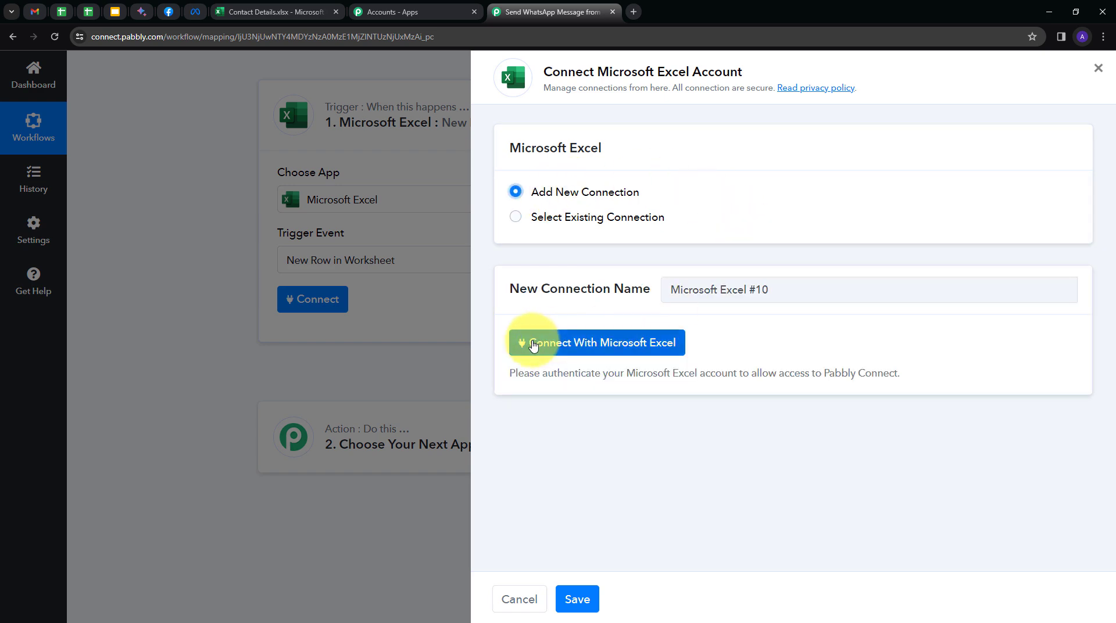
click(583, 343)
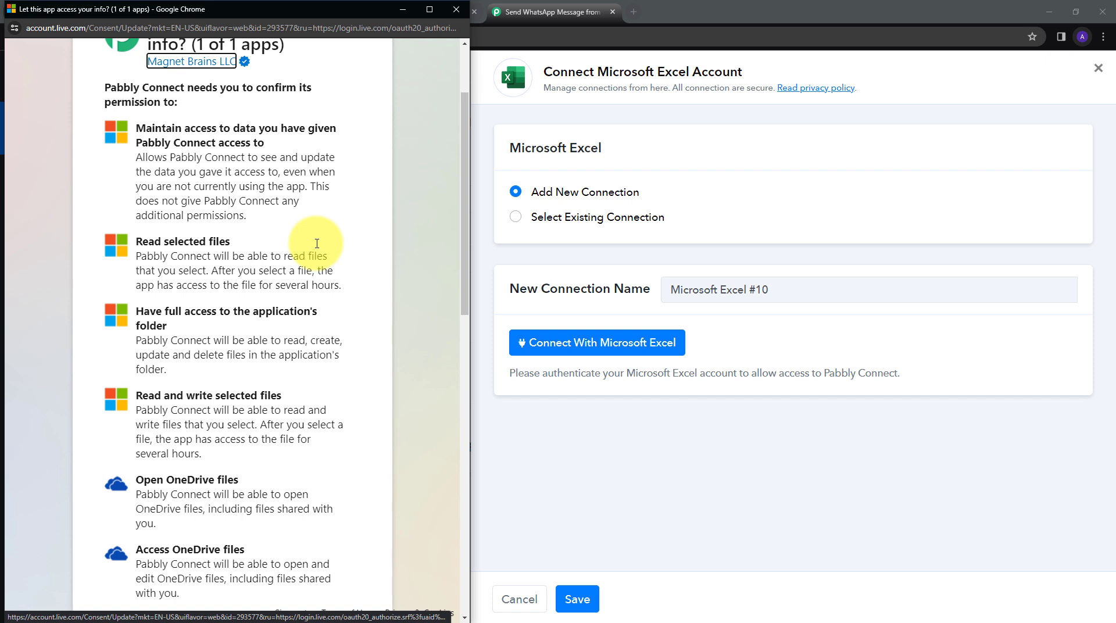
scroll(316, 243, down, 15)
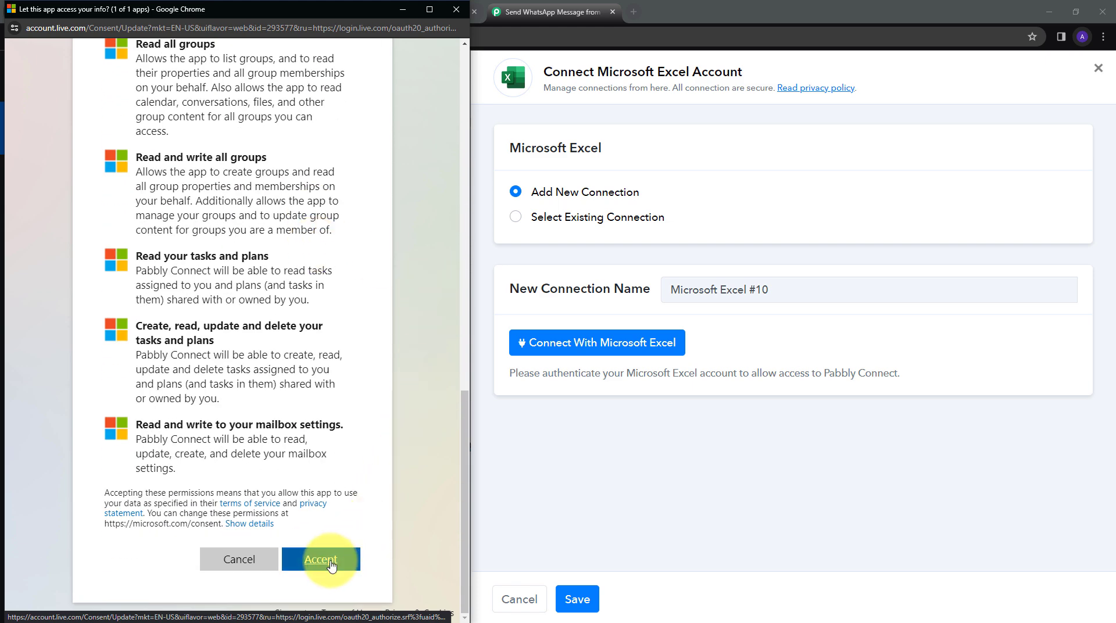
click(331, 564)
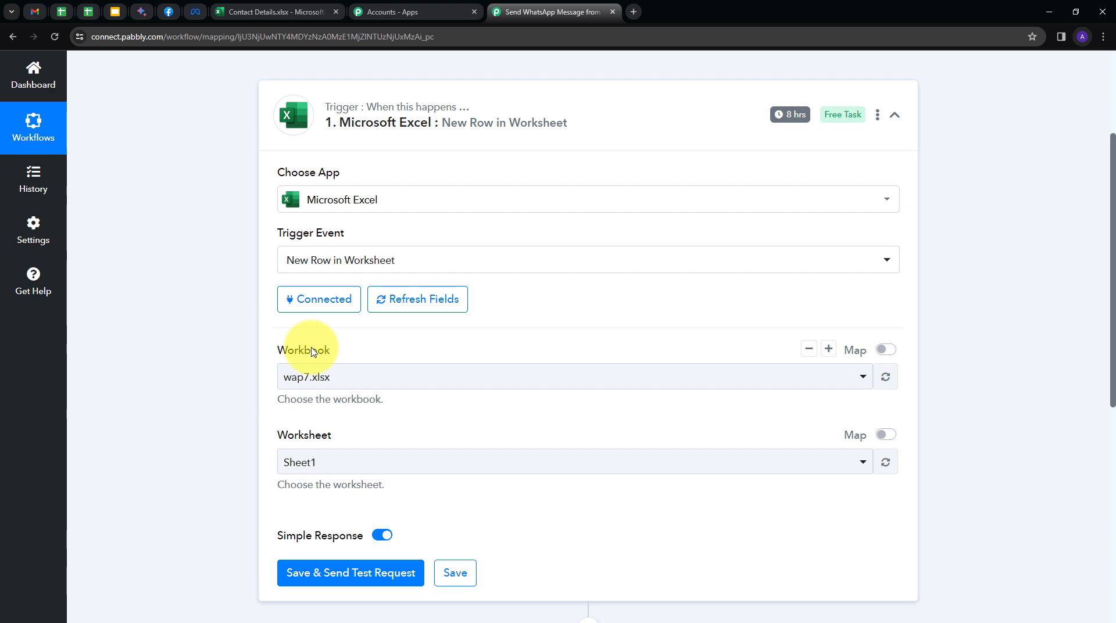
- Select Contact Details.xlsx (Sheet1) as the trigger workbook, then start editing spreadsheet cell A3
click(257, 12)
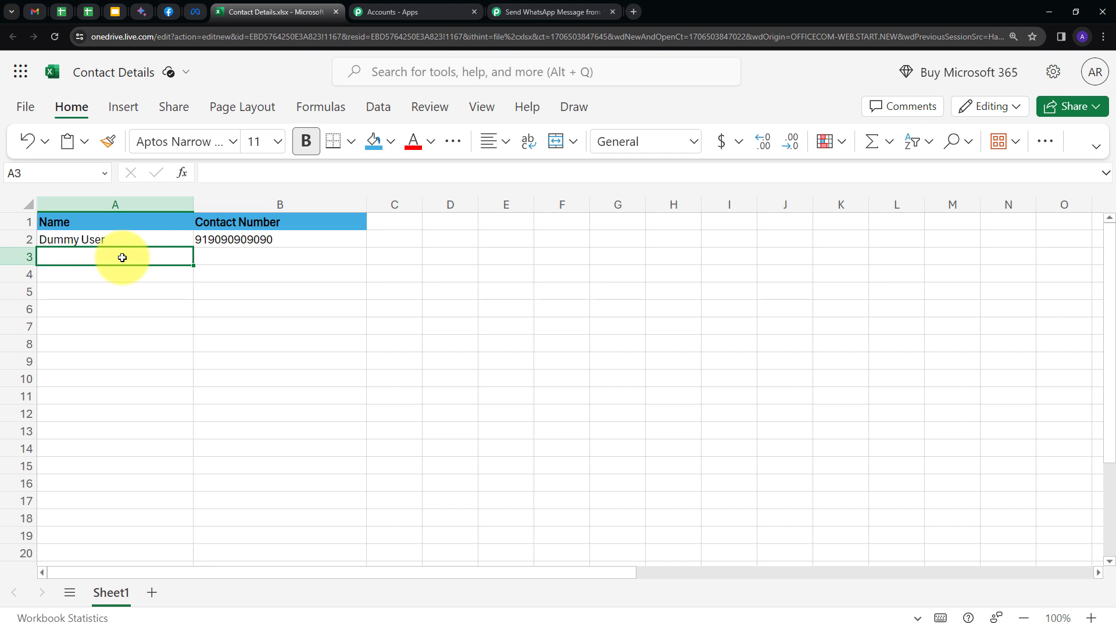
click(538, 12)
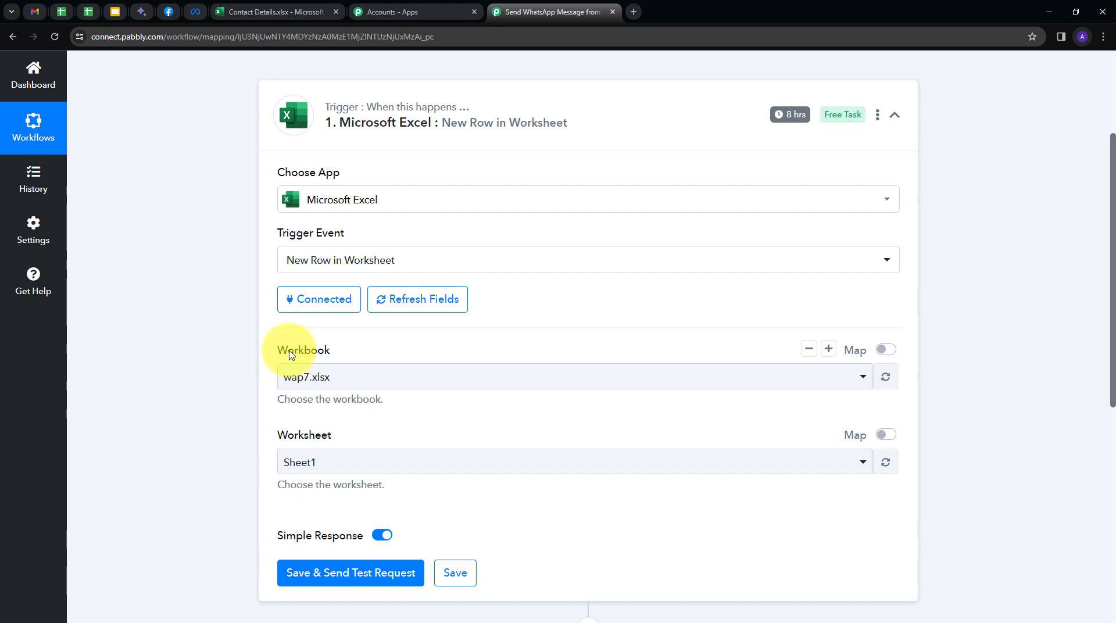
click(558, 387)
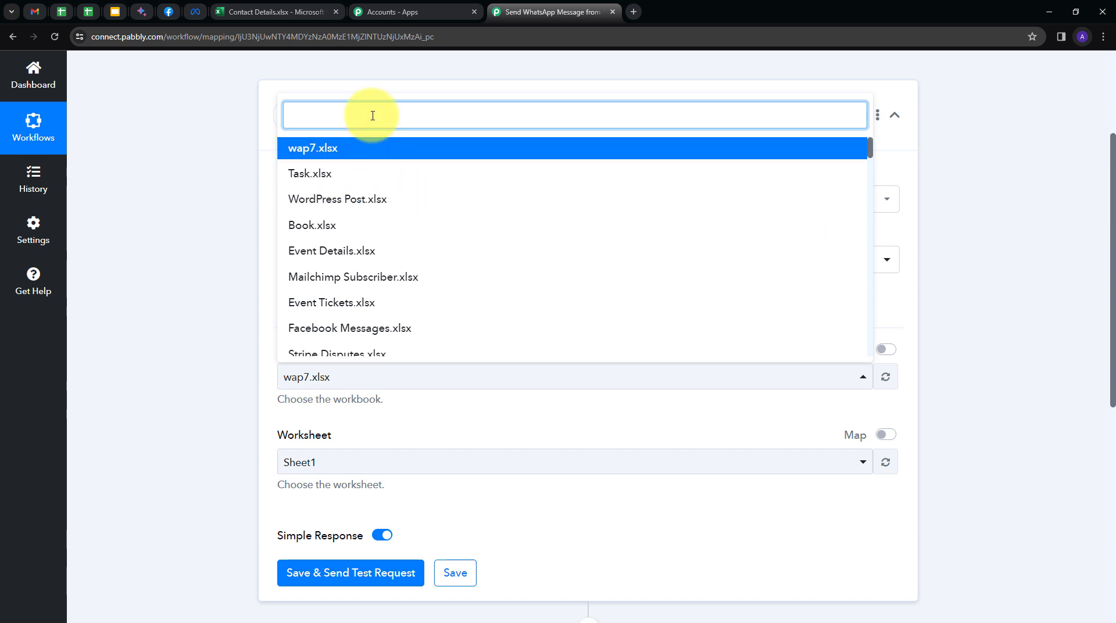
text(con)
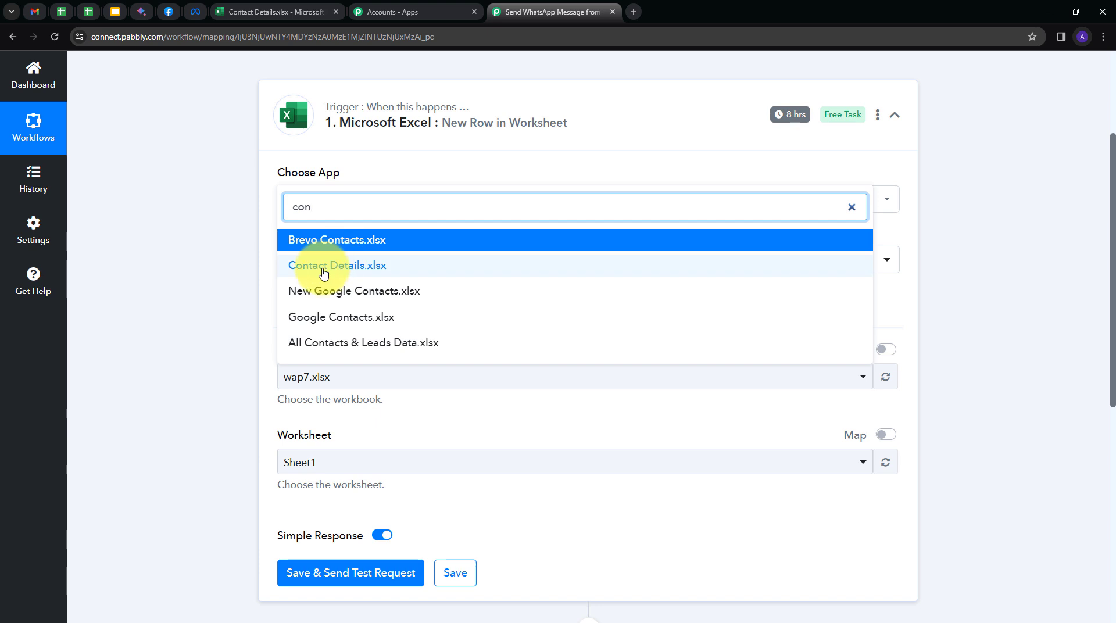
click(323, 273)
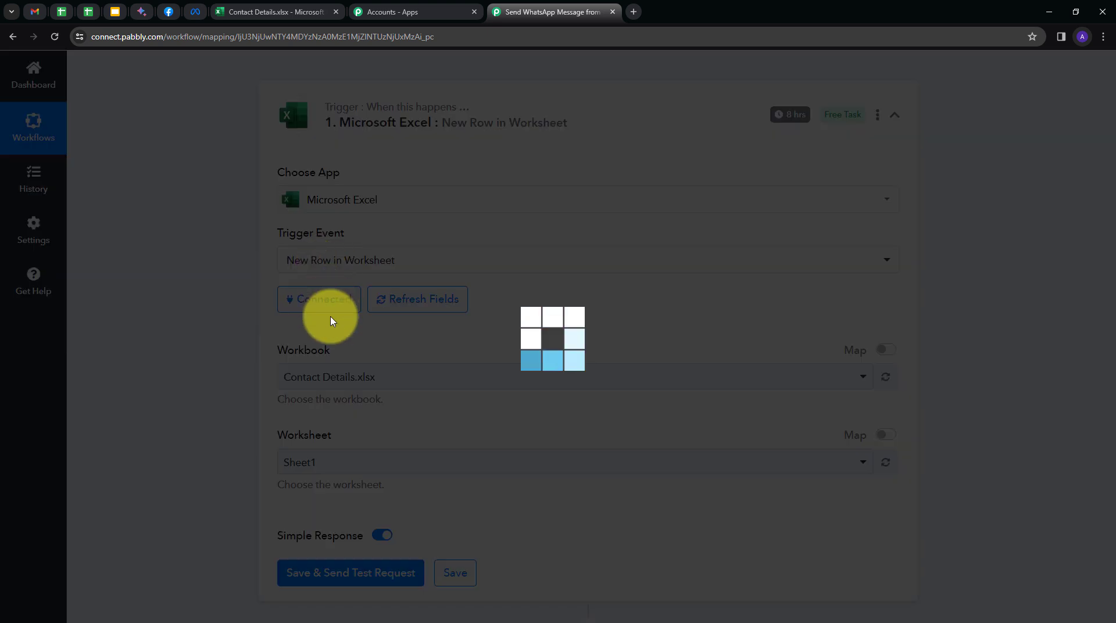
scroll(302, 372, down, 1)
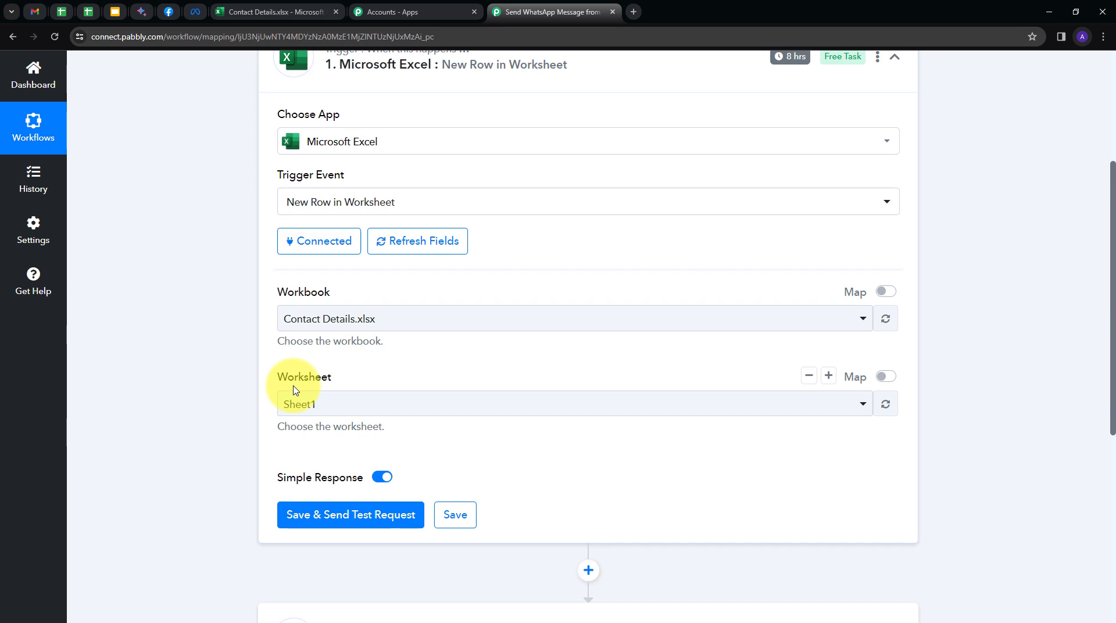
scroll(296, 390, up, 1)
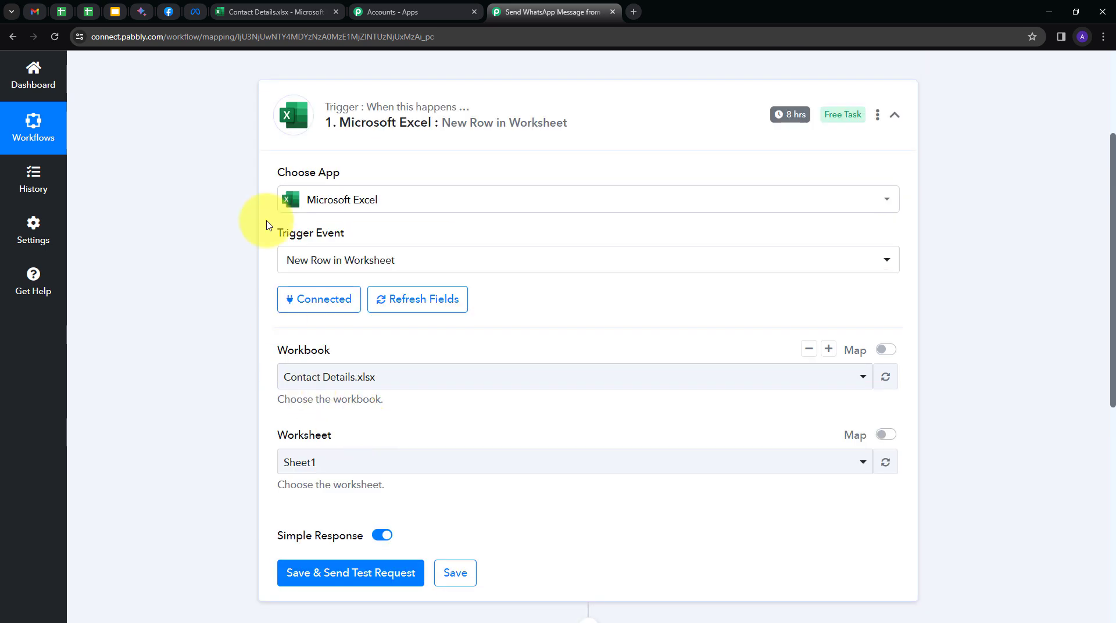
click(277, 11)
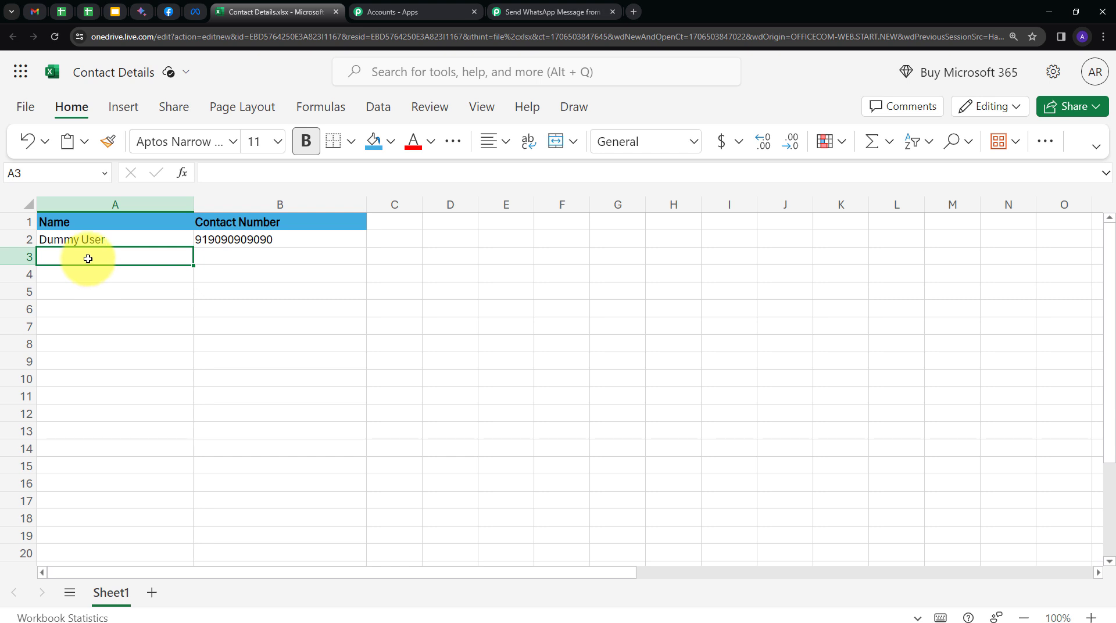
double_click(87, 258)
- Enter 'New Contact' in A3 and the contact's phone number in B3
text(New Contact)
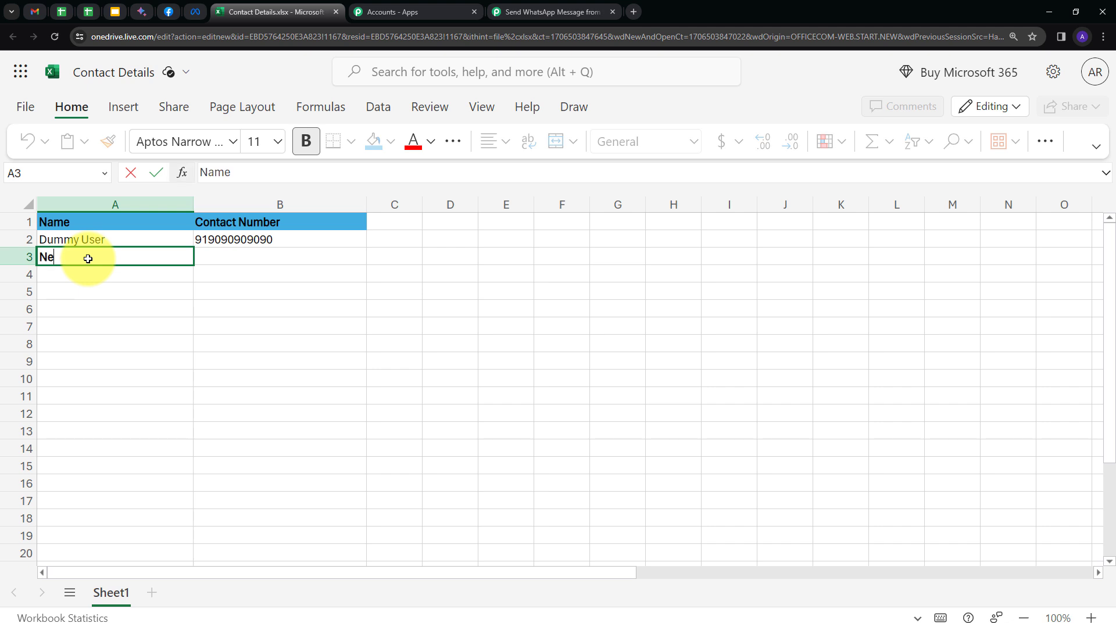
click(231, 257)
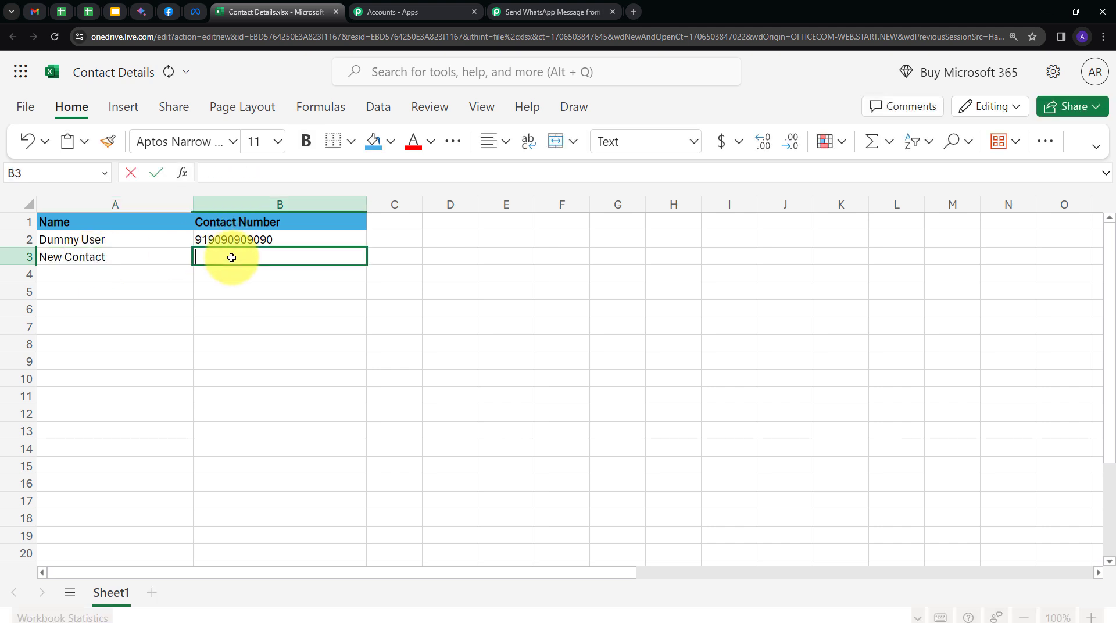
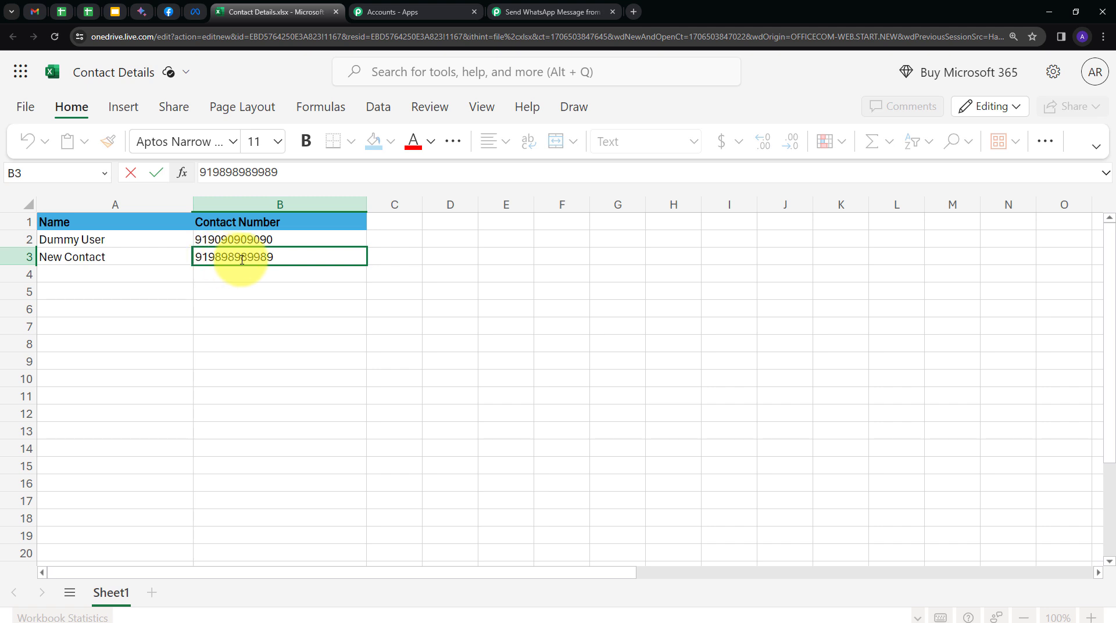
key(Return)
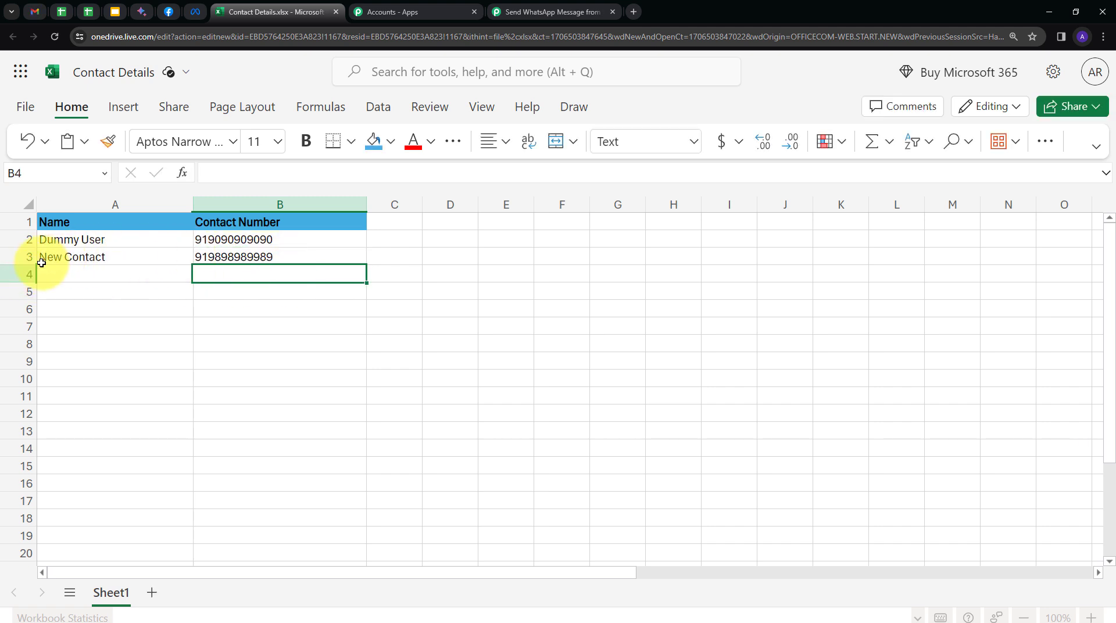
- Save the Excel trigger and send a test request to capture the newest row
click(511, 12)
scroll(654, 387, down, 1)
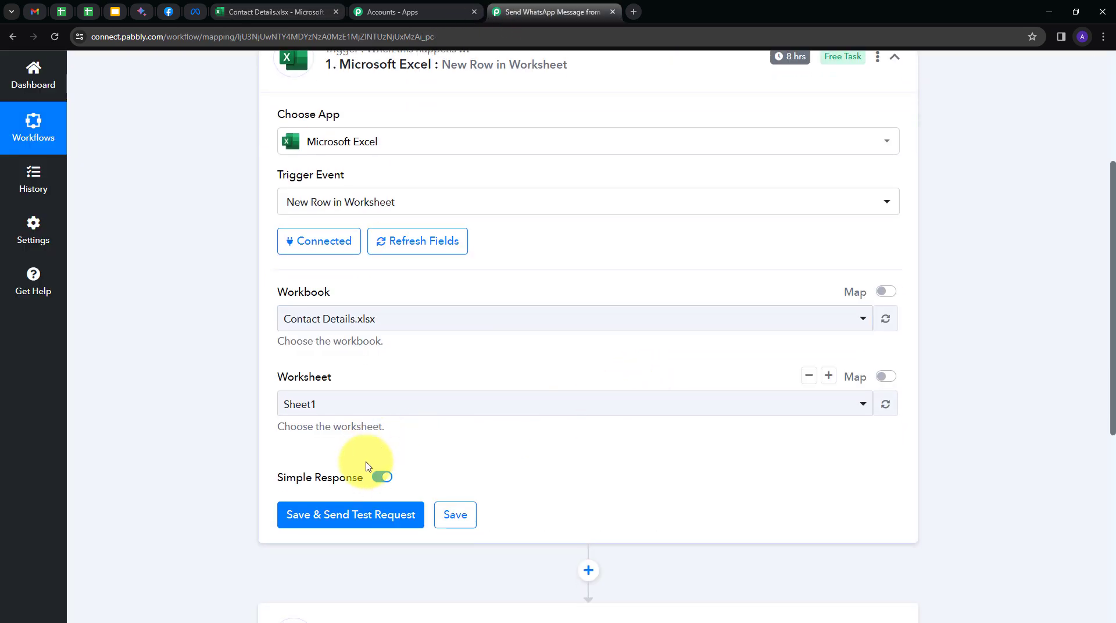
click(343, 517)
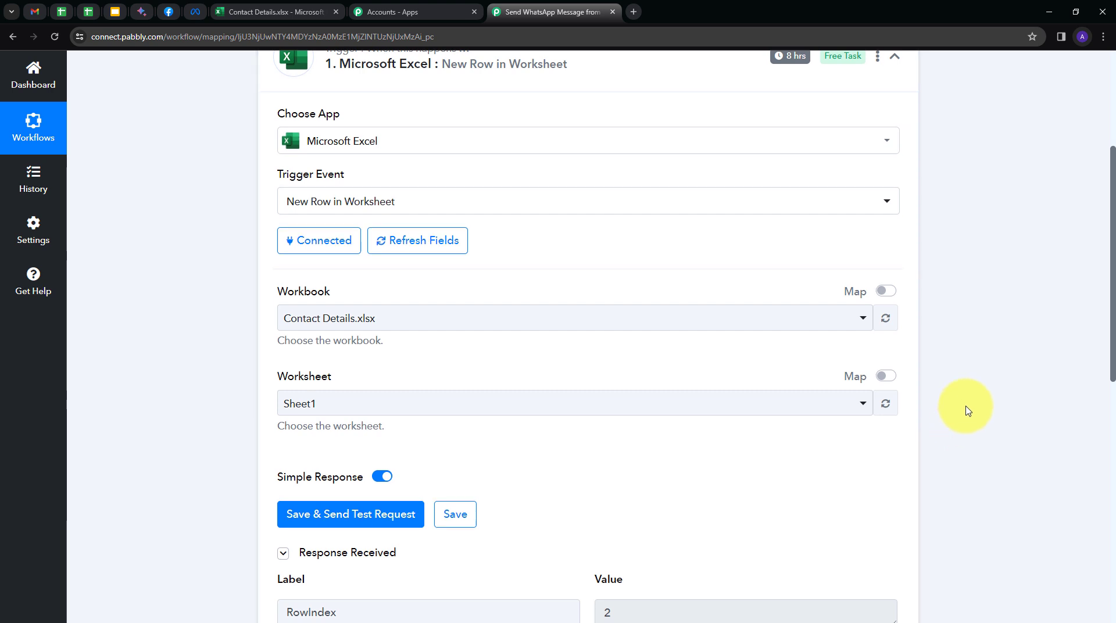
scroll(968, 409, down, 2)
scroll(968, 409, down, 3)
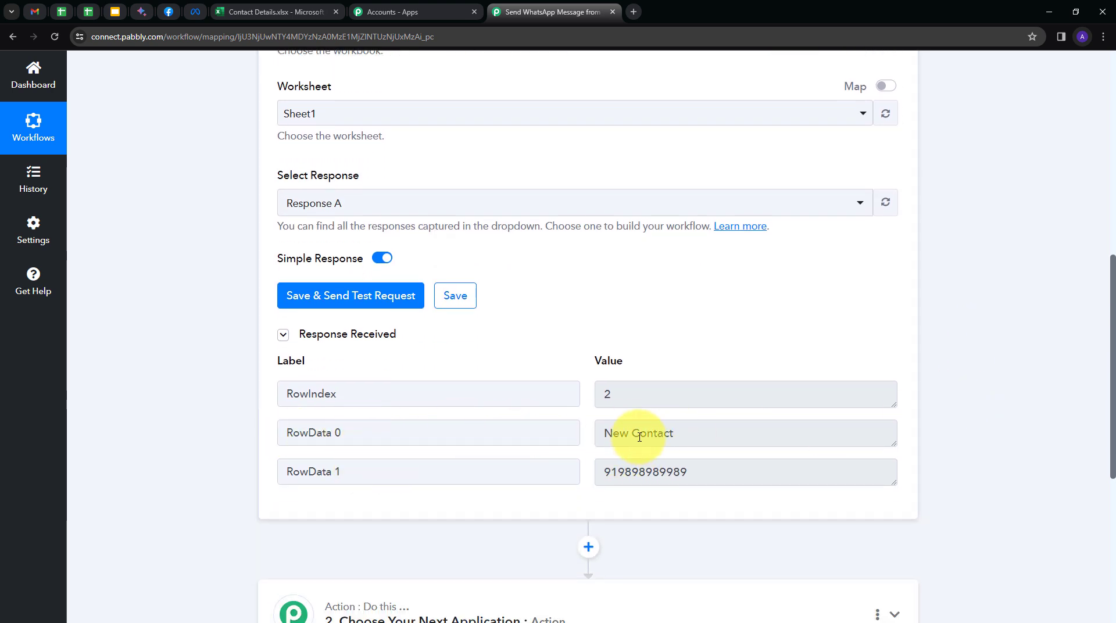
- Check the response's row data: New Contact and its phone number at RowIndex 2
drag(603, 433, 688, 446)
drag(605, 472, 740, 477)
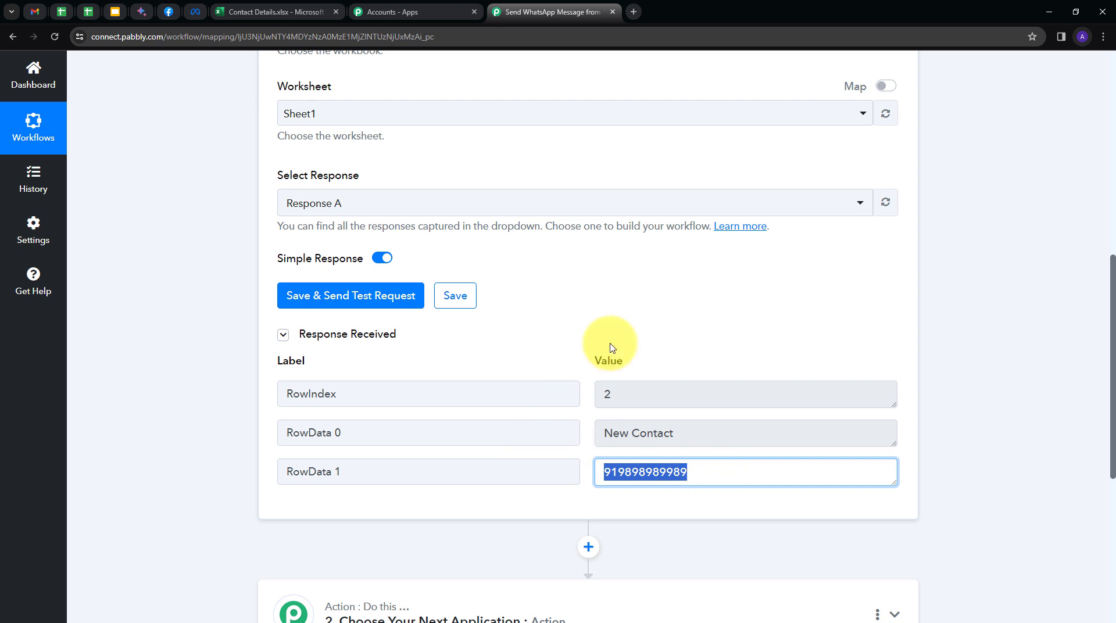
scroll(610, 348, up, 7)
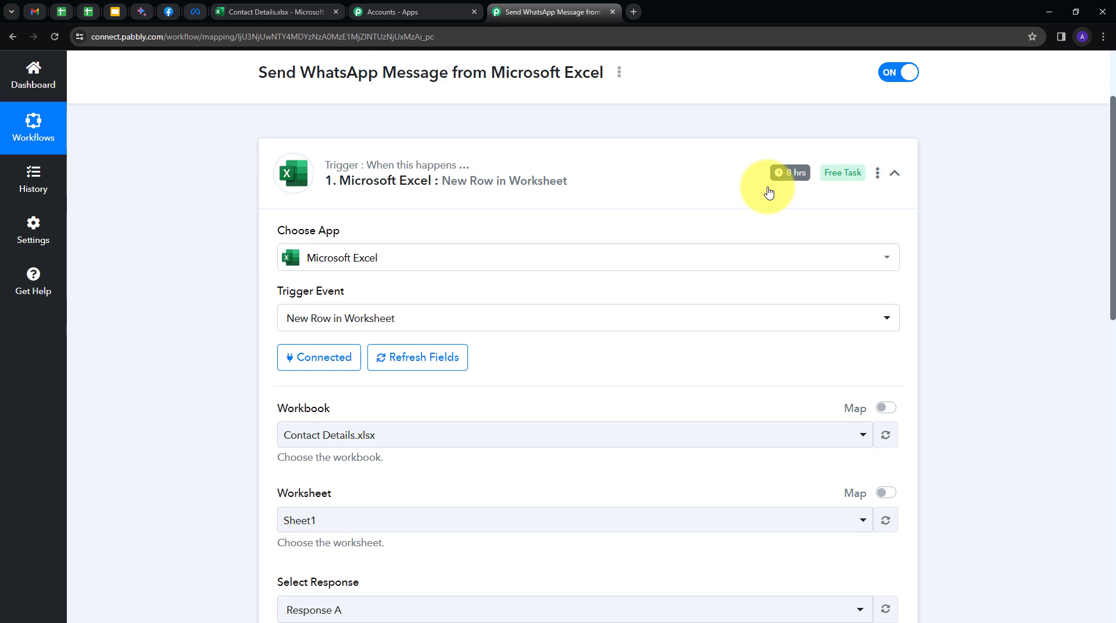
scroll(687, 274, down, 8)
double_click(656, 413)
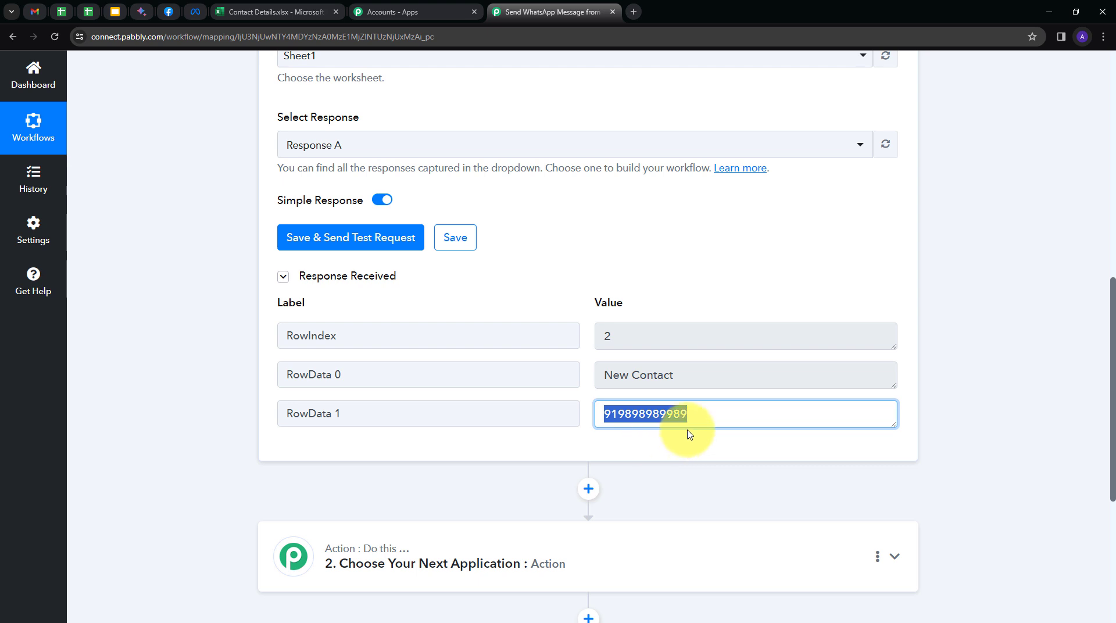
scroll(964, 348, down, 3)
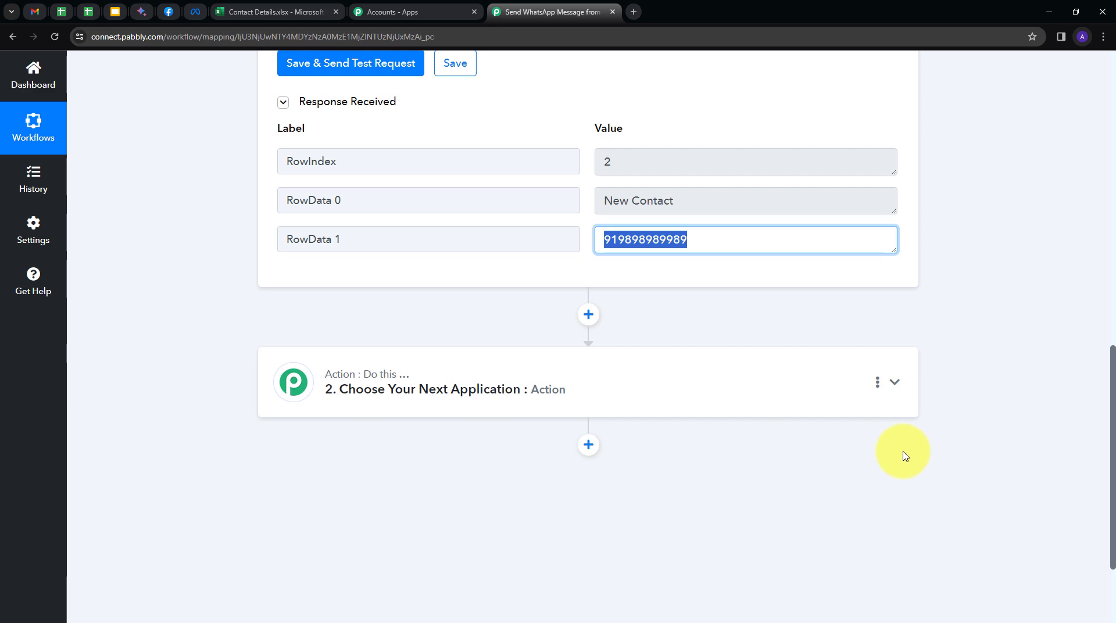
- Set the action to WhatsApp Cloud API with event Send Template Message, and connect
click(744, 395)
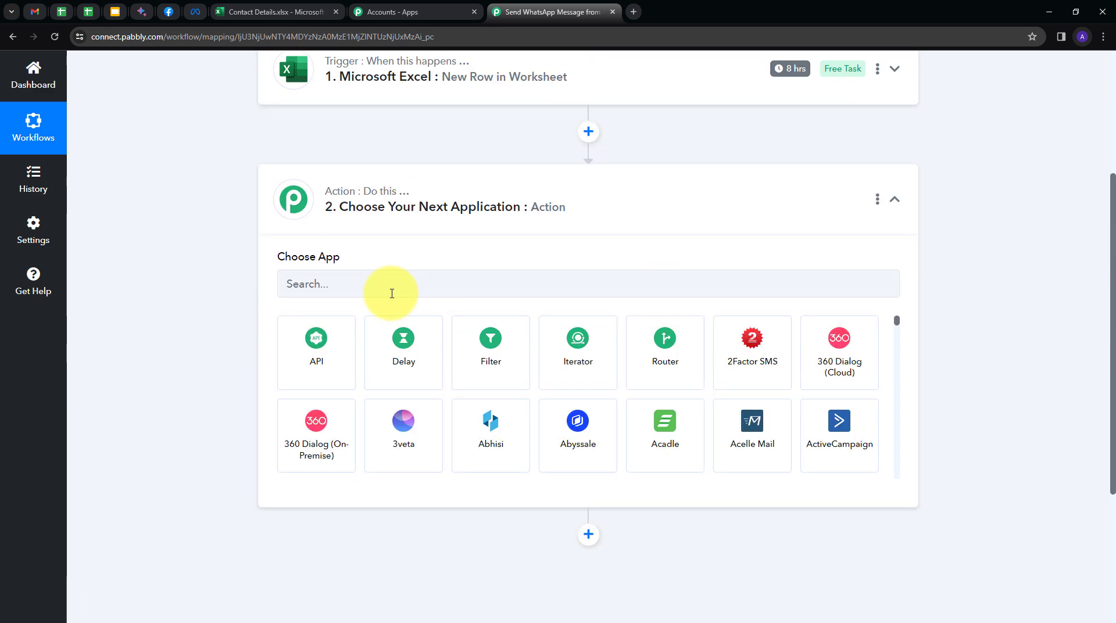
click(345, 304)
text(wha)
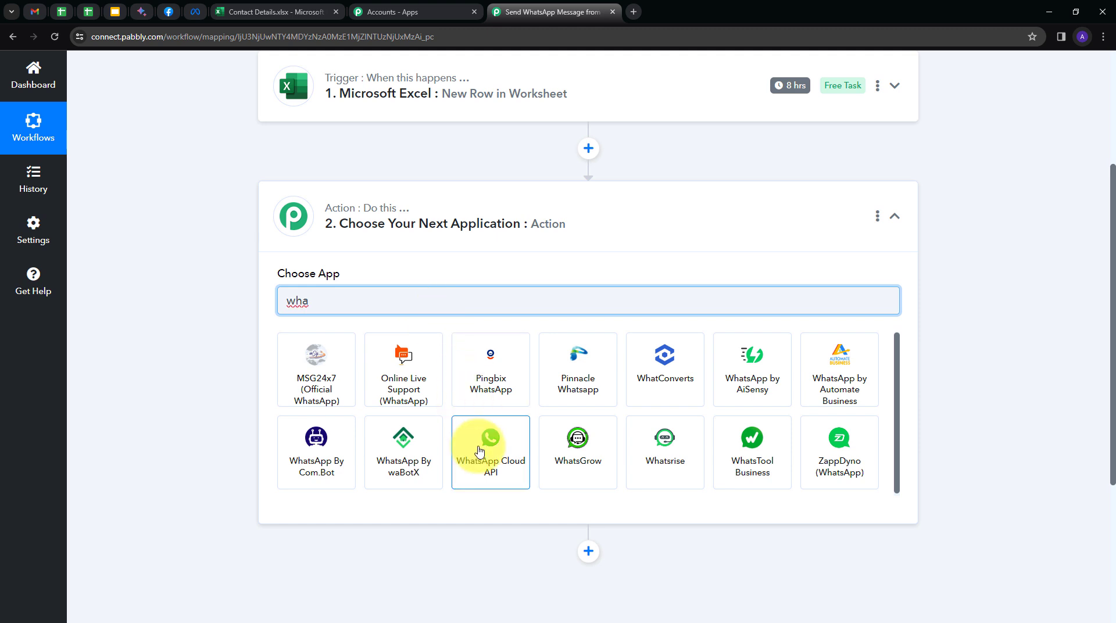
click(478, 451)
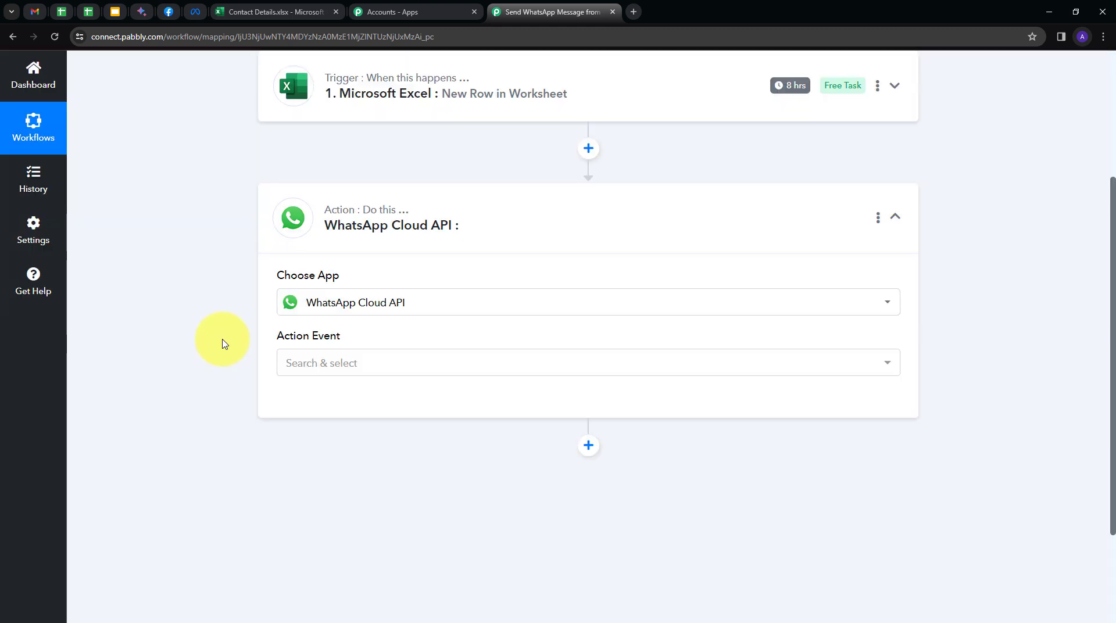
click(473, 367)
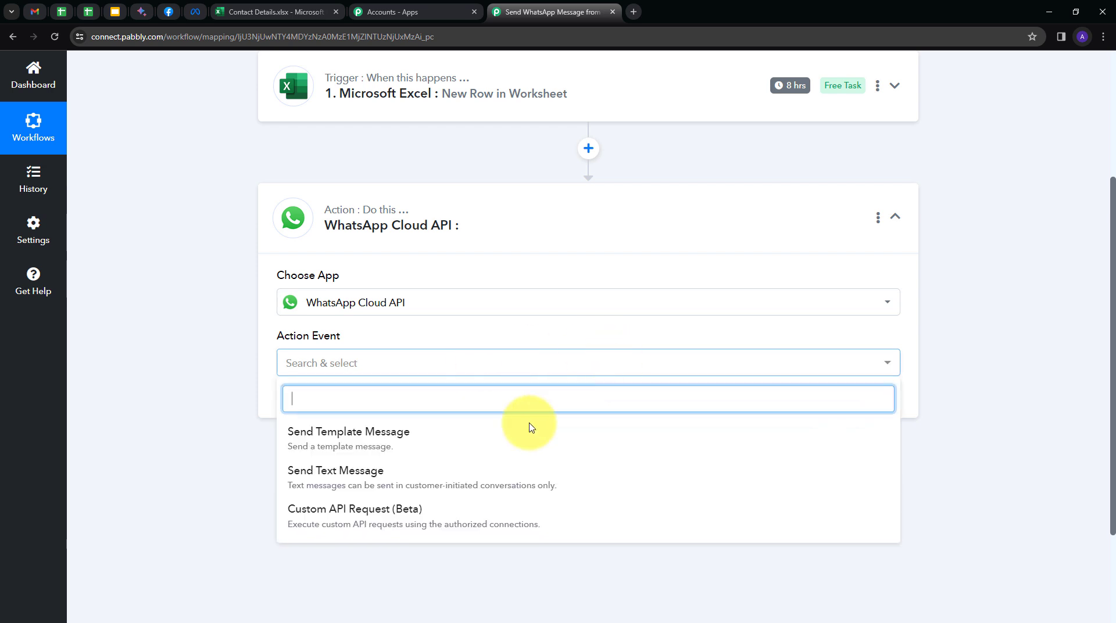
click(371, 445)
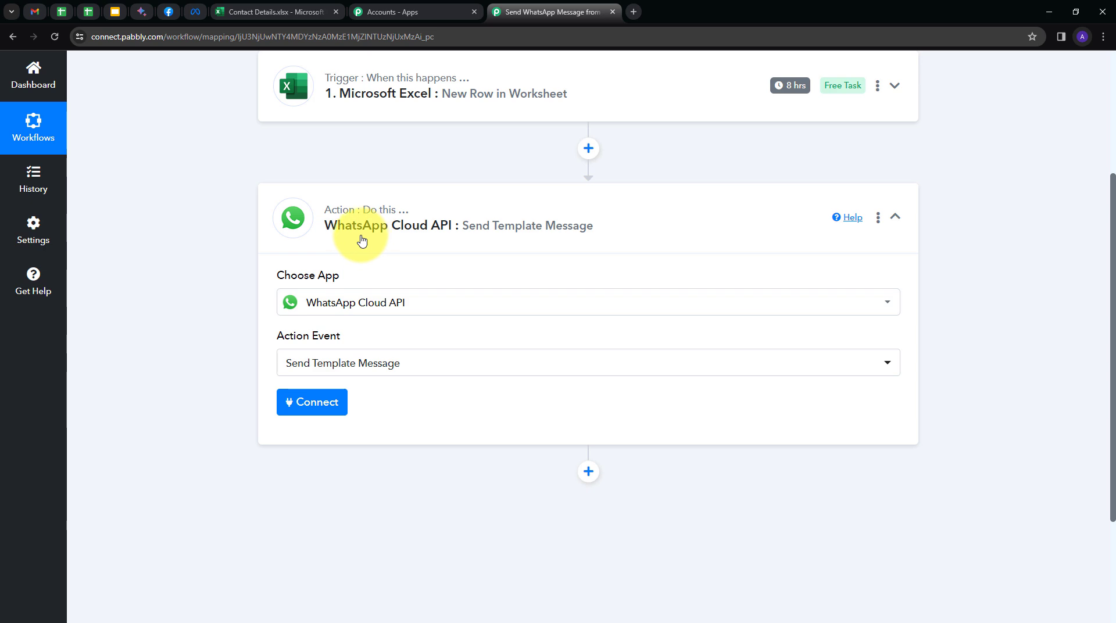
click(313, 408)
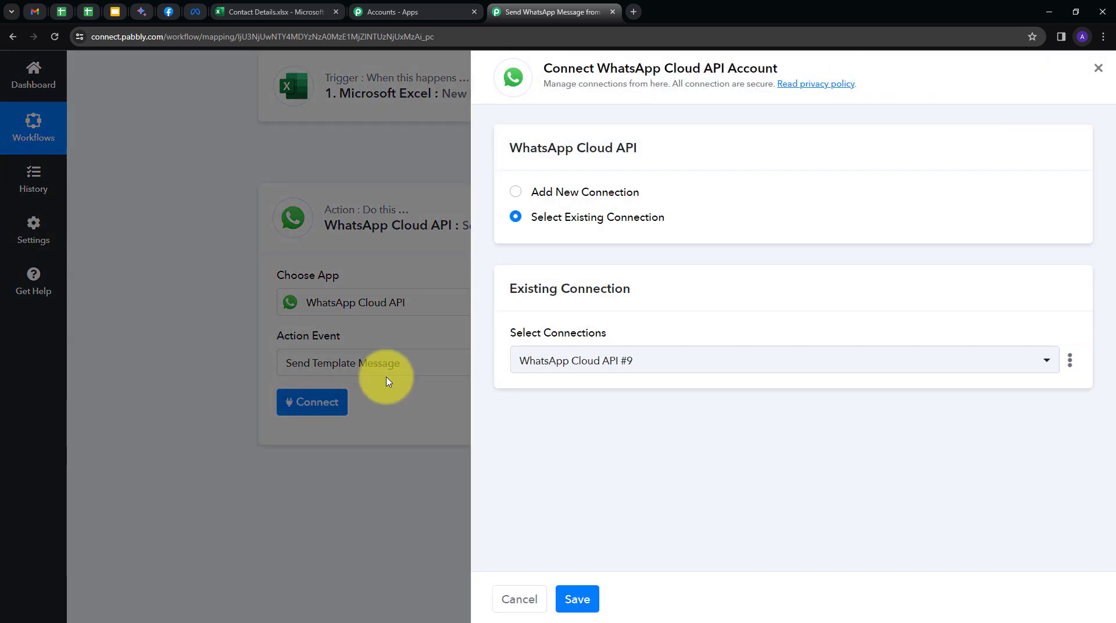
- Choose a new connection, review its form, and open the Token field's 'Learn more' help thread
click(580, 194)
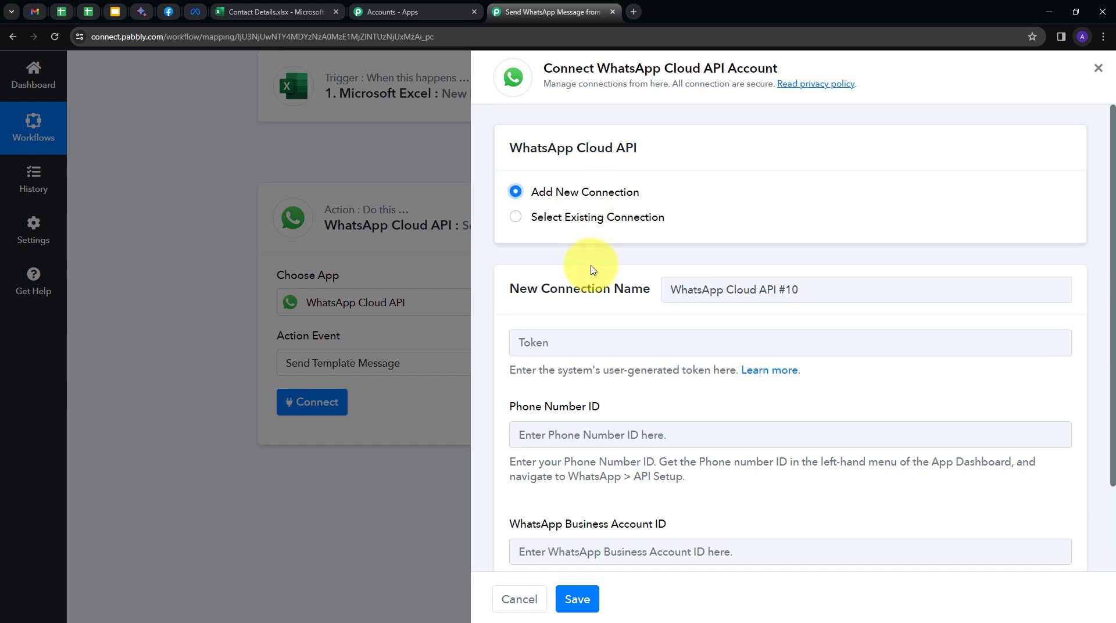
scroll(557, 283, down, 1)
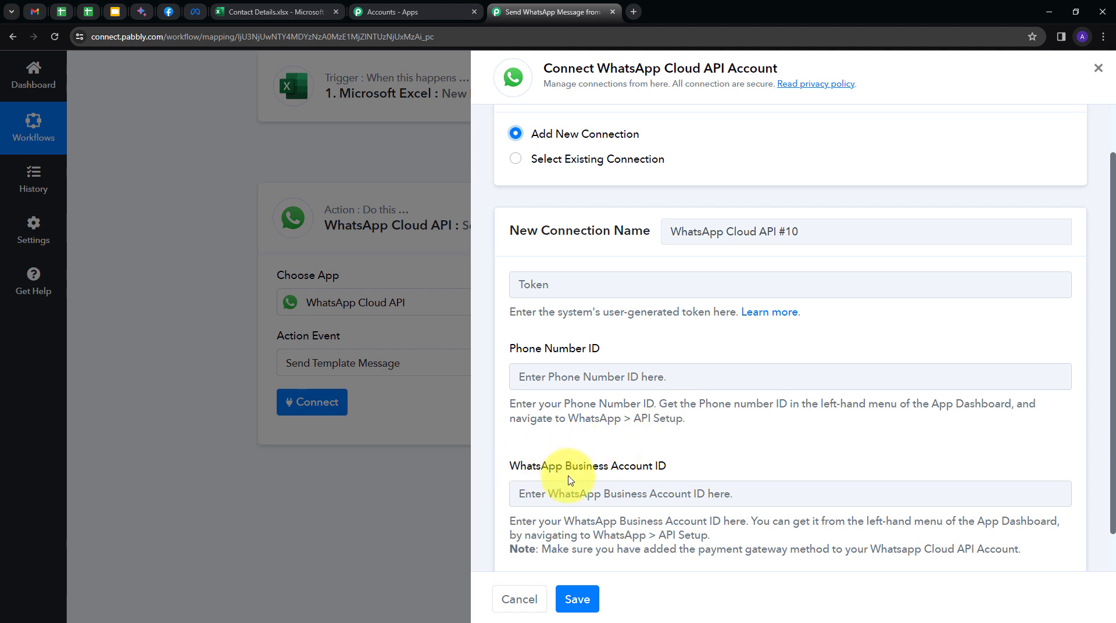
scroll(614, 465, down, 1)
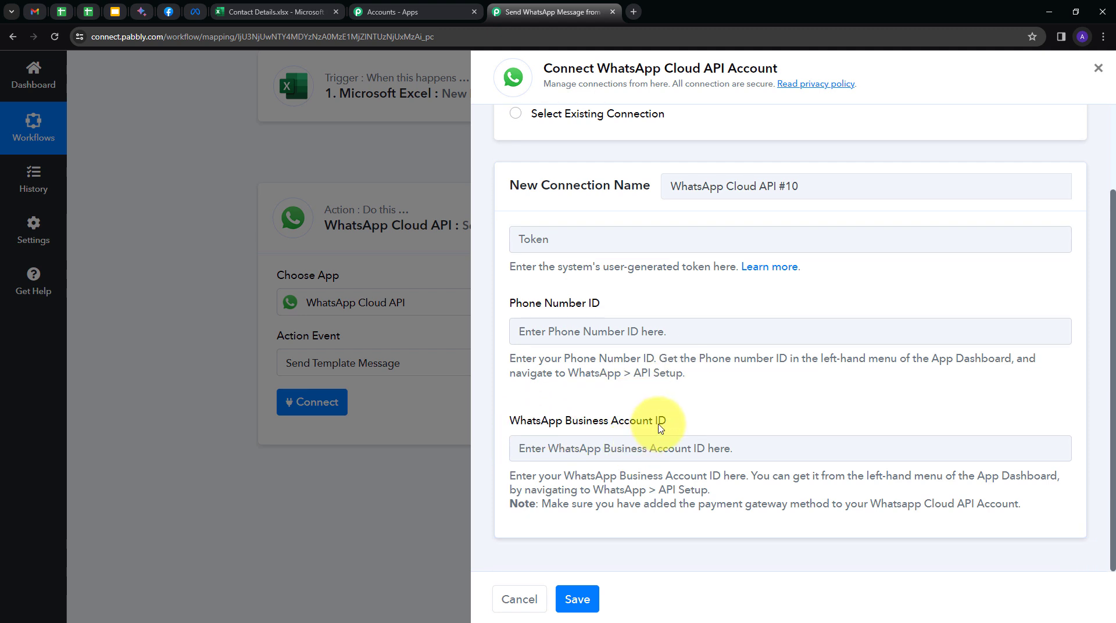
scroll(660, 429, up, 1)
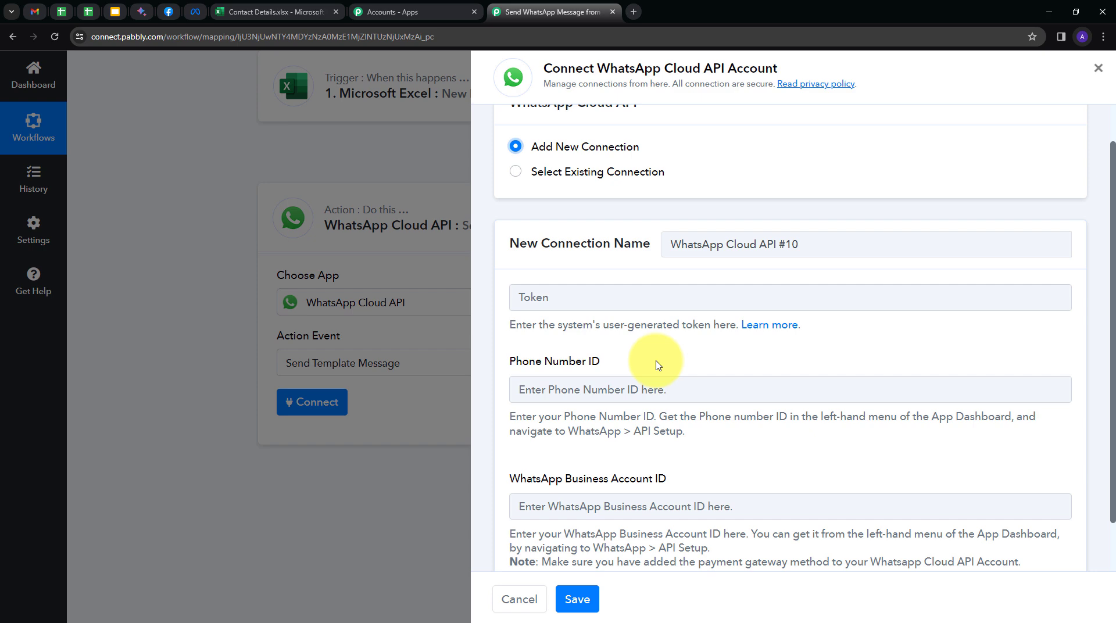
click(770, 331)
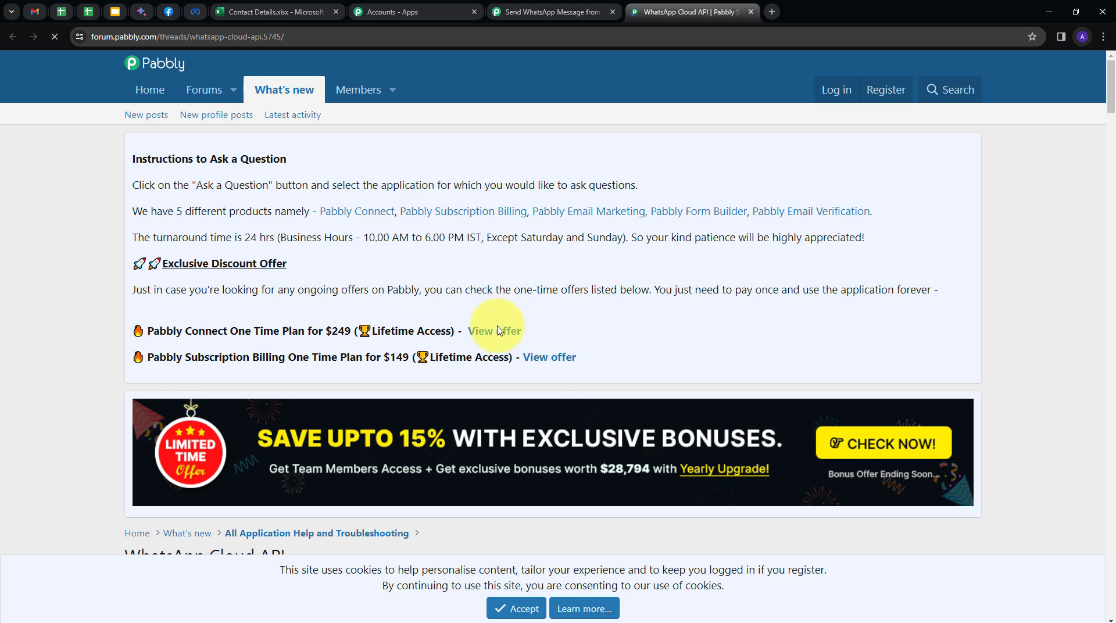
- Scroll the forum thread down to the setup video, then switch to Meta's API Setup page
scroll(518, 219, down, 7)
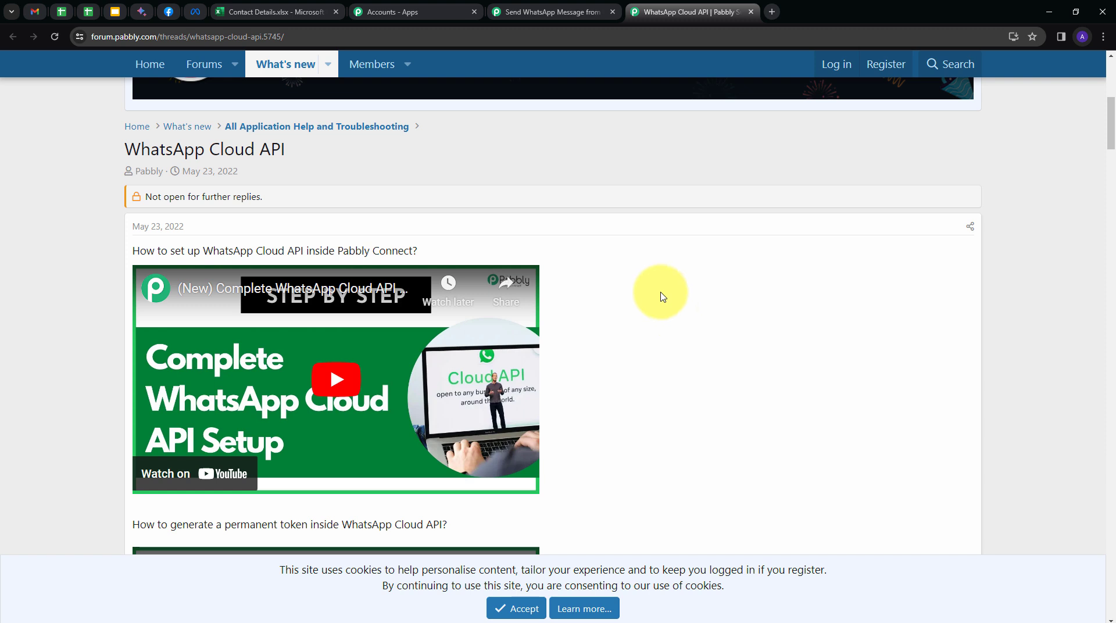
click(534, 12)
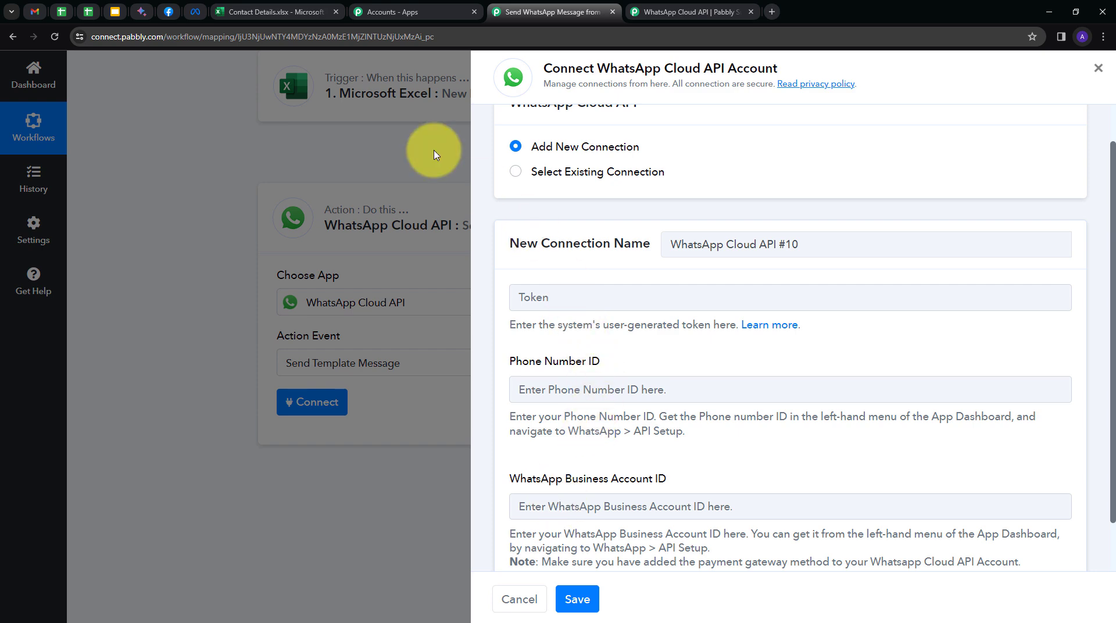
click(170, 12)
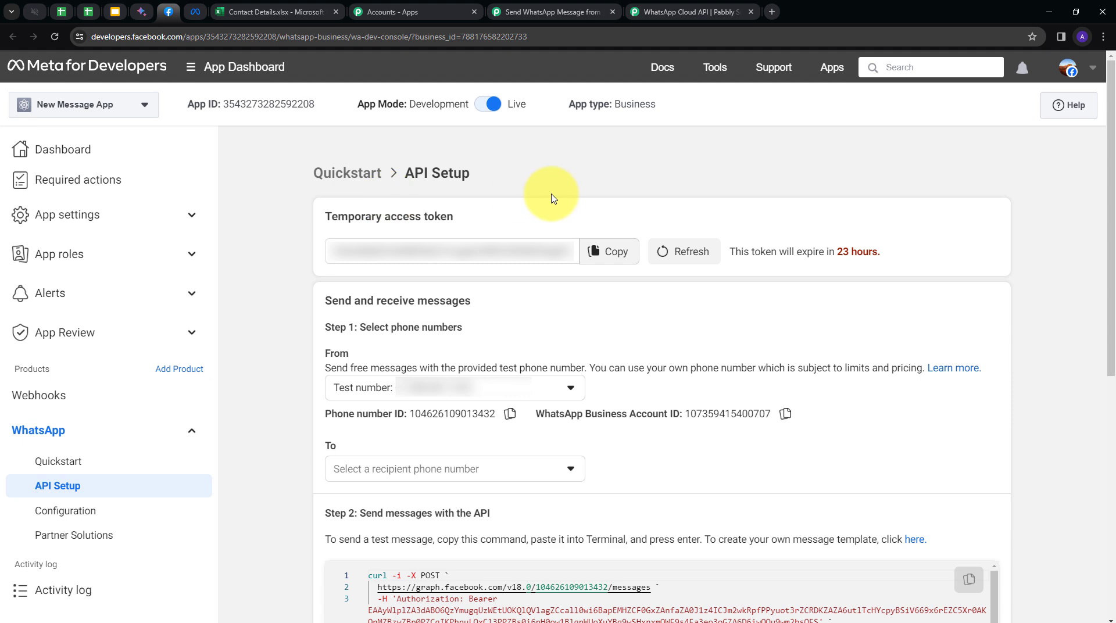
- Refresh the temporary access token and paste it into Pabbly's Token field
click(681, 254)
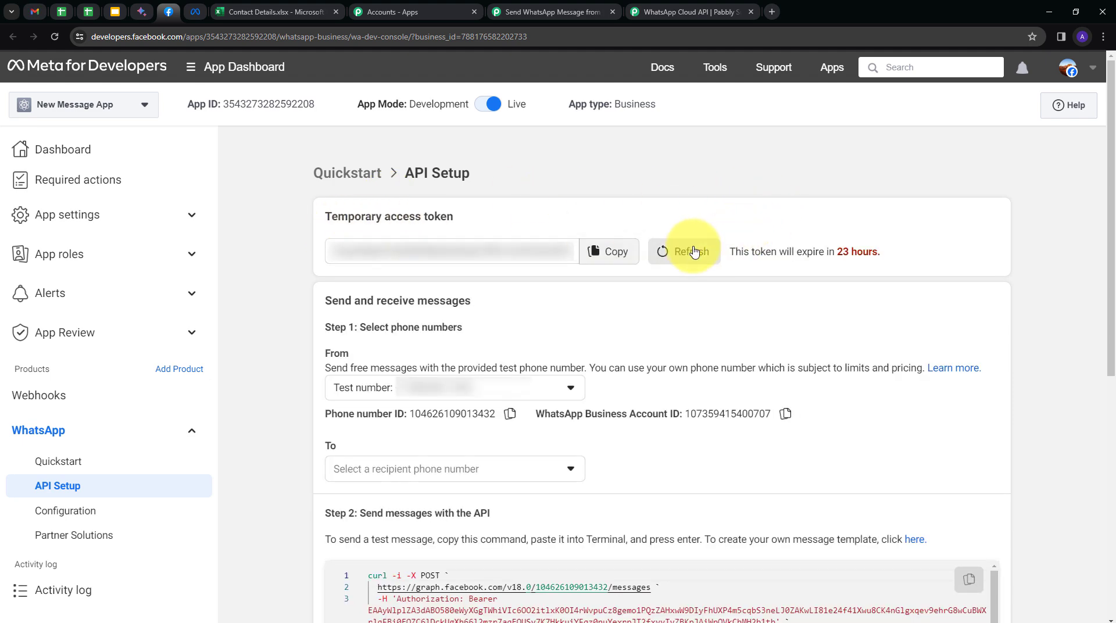
click(606, 252)
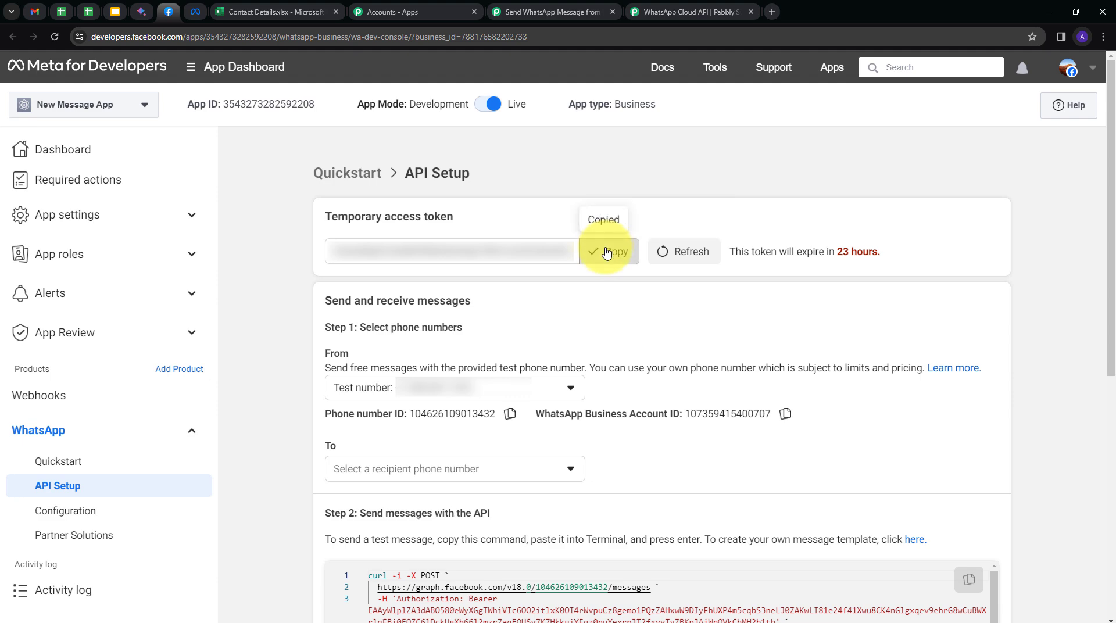
click(663, 18)
click(549, 13)
click(578, 295)
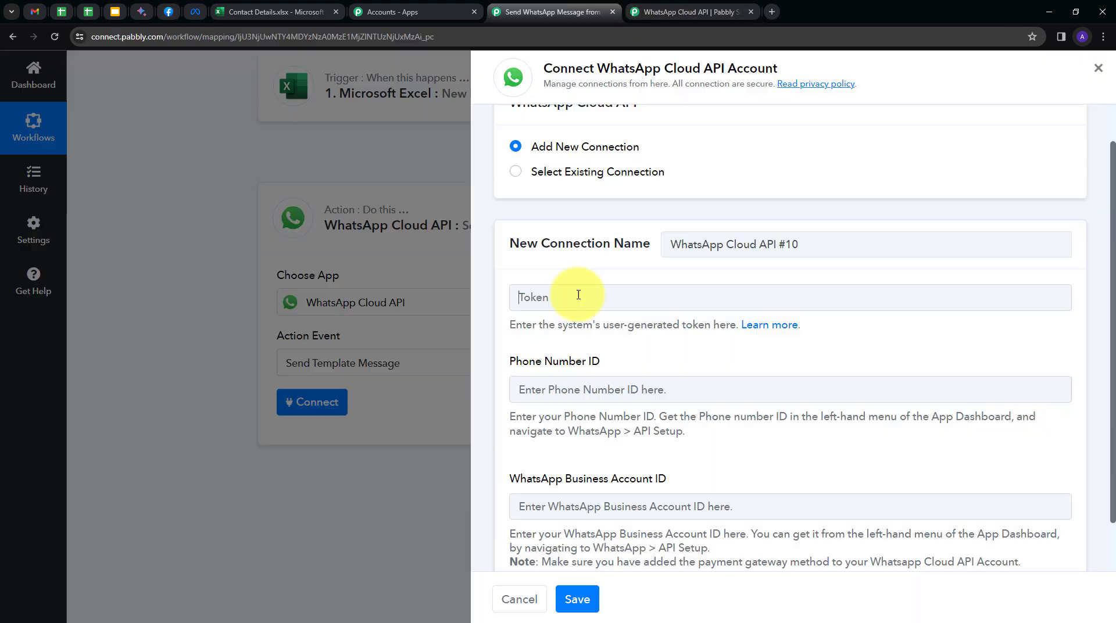
key(ctrl+v)
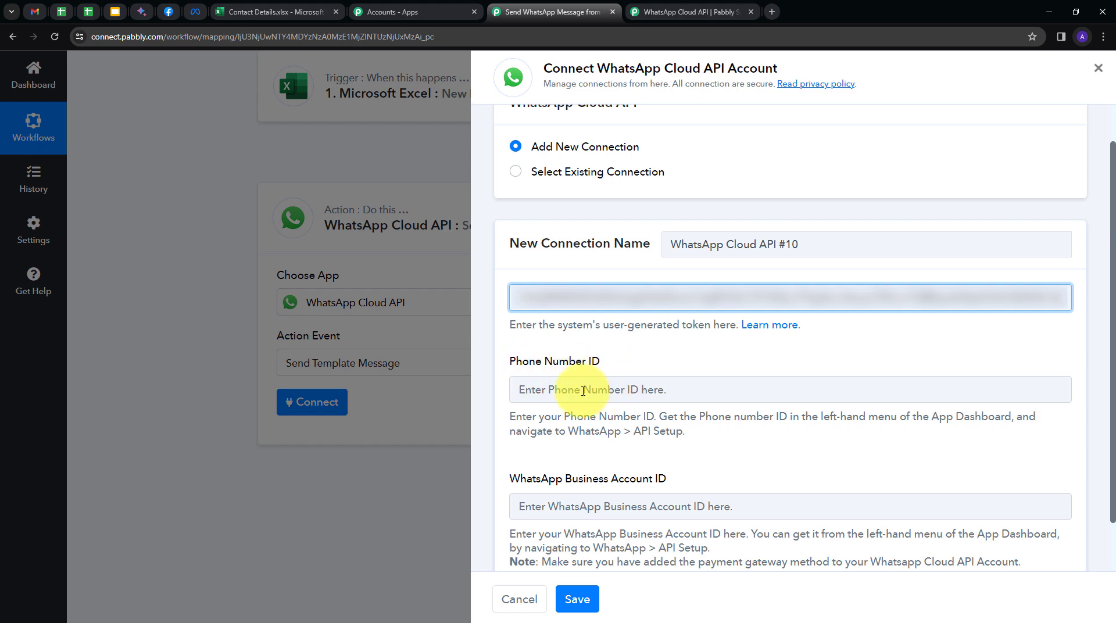
- Copy the phone number ID from API Setup into Pabbly's Phone Number ID field
click(168, 11)
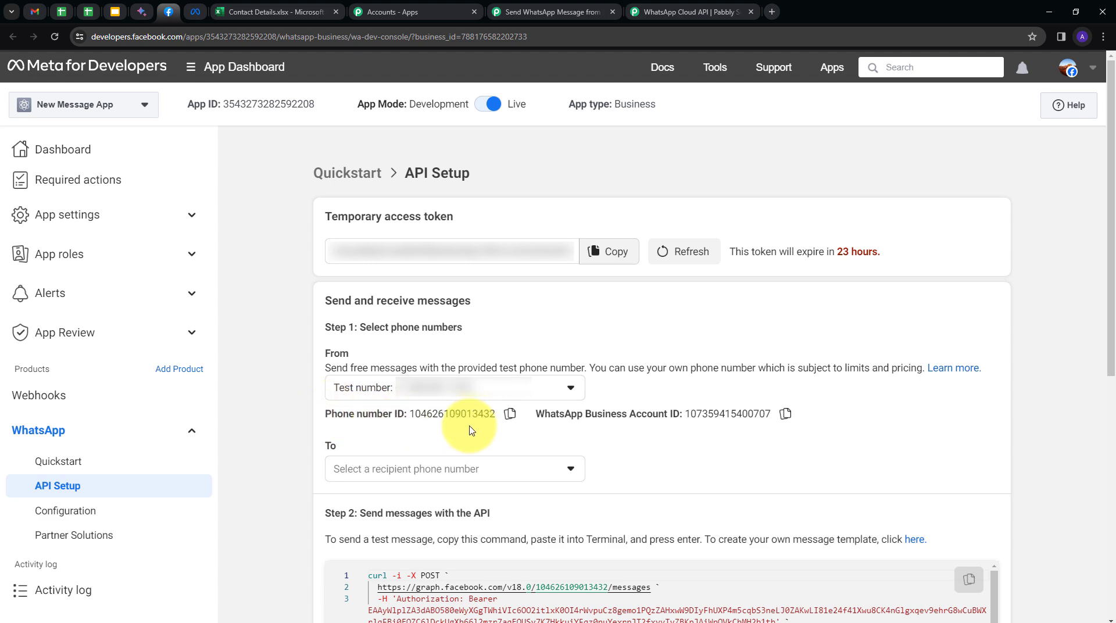
click(508, 418)
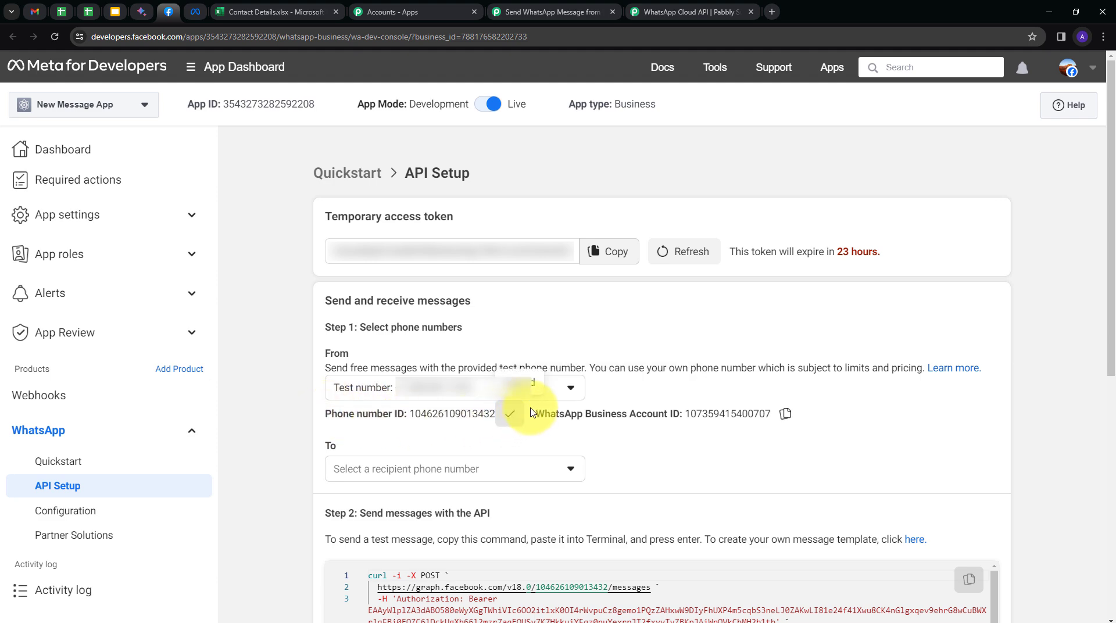
click(557, 12)
click(551, 391)
key(ctrl+v)
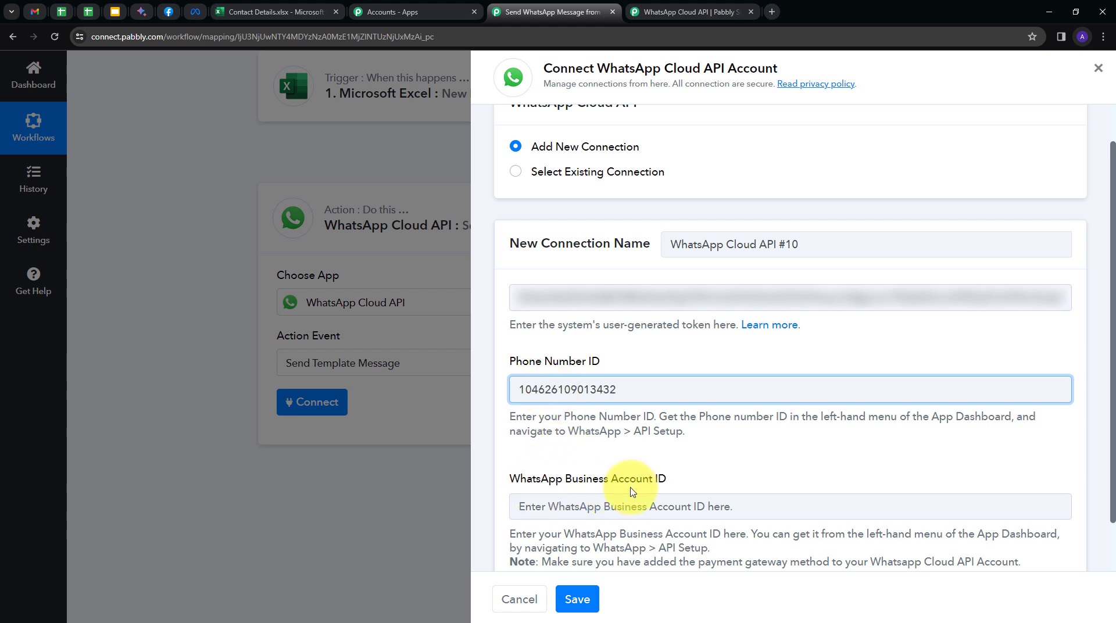
- Paste the WhatsApp Business Account ID into Pabbly and save the connection
click(169, 12)
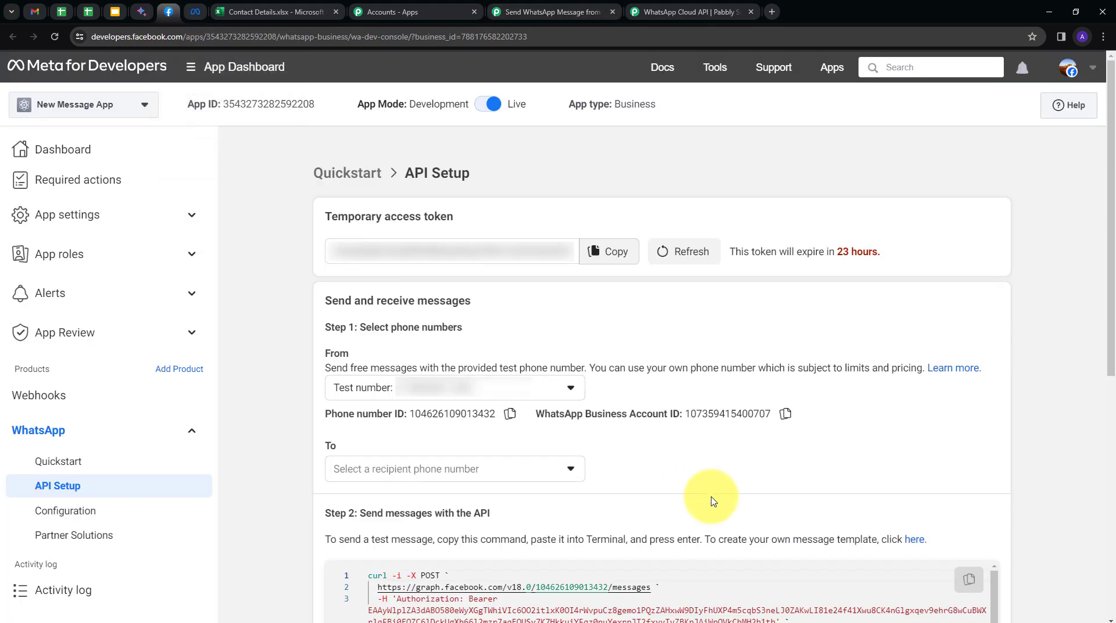
click(786, 417)
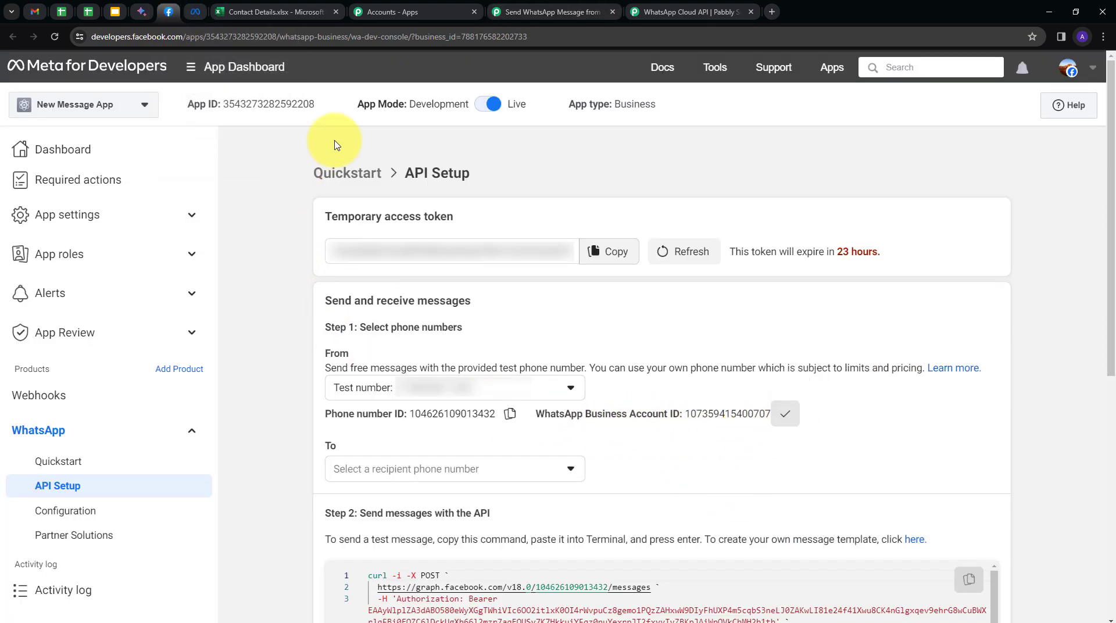
click(551, 14)
click(583, 504)
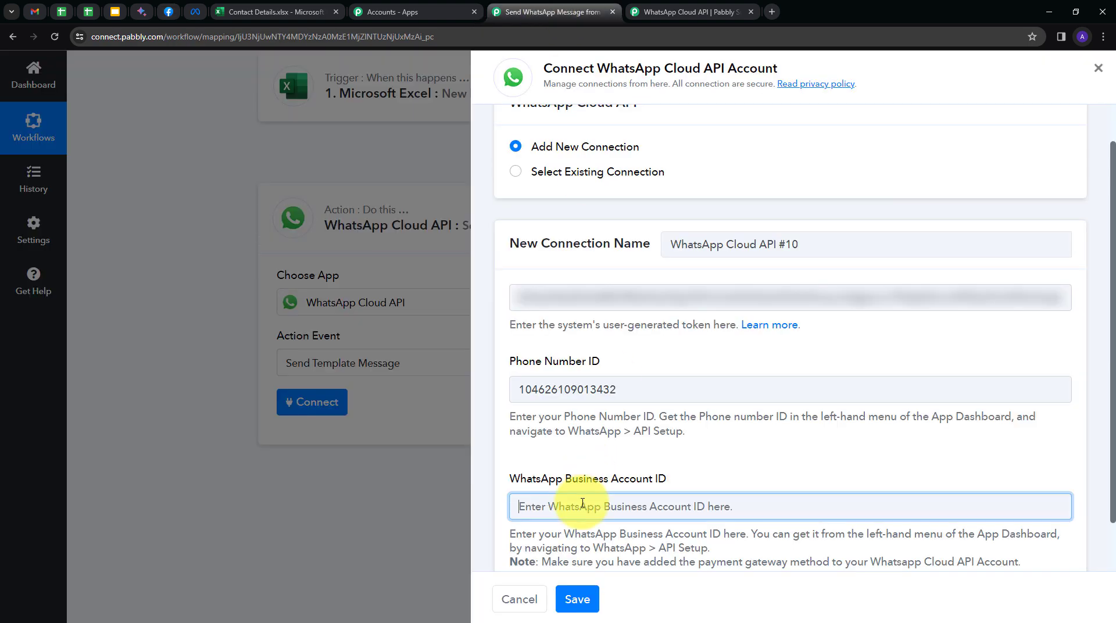
key(ctrl+v)
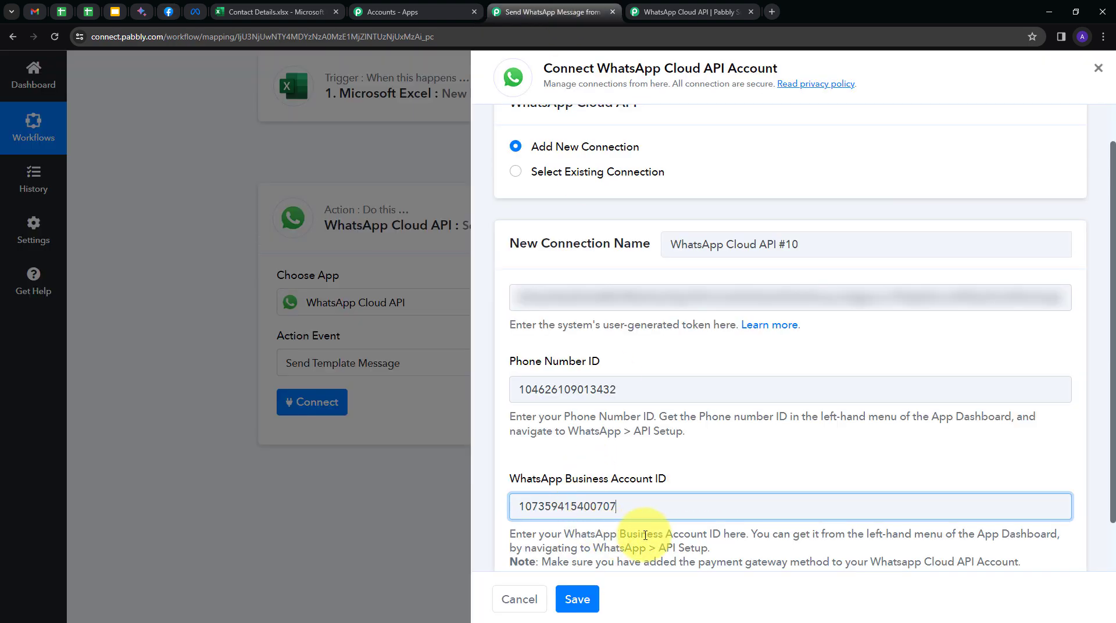
scroll(625, 509, down, 1)
click(577, 599)
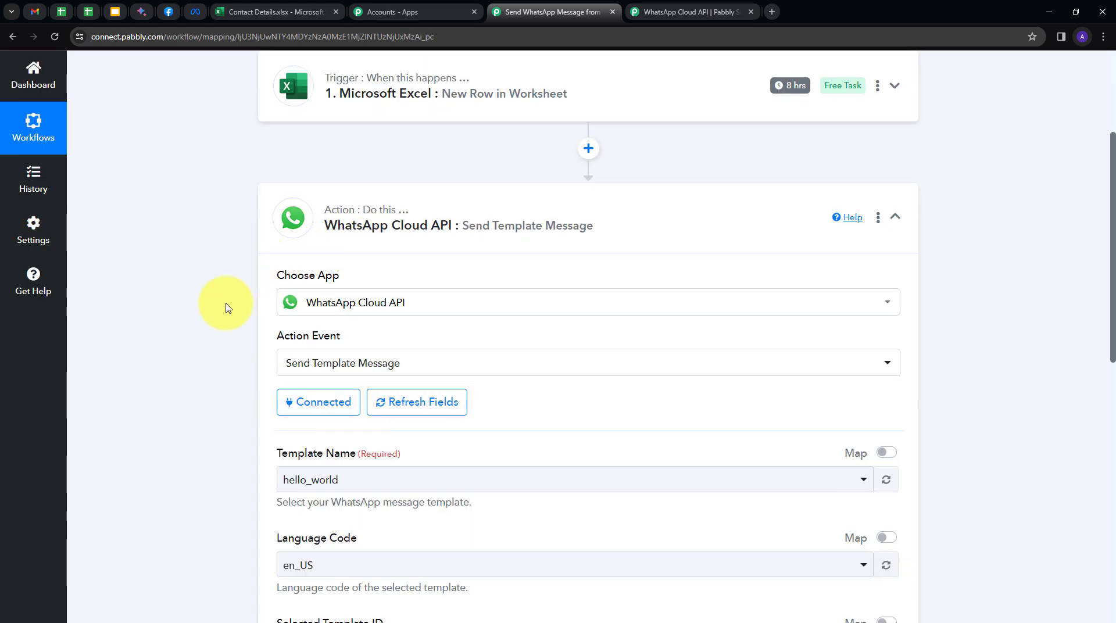
- Check the hello_world Template Name, Language Code and recipient fields, then return to Meta's API Setup
scroll(228, 307, down, 4)
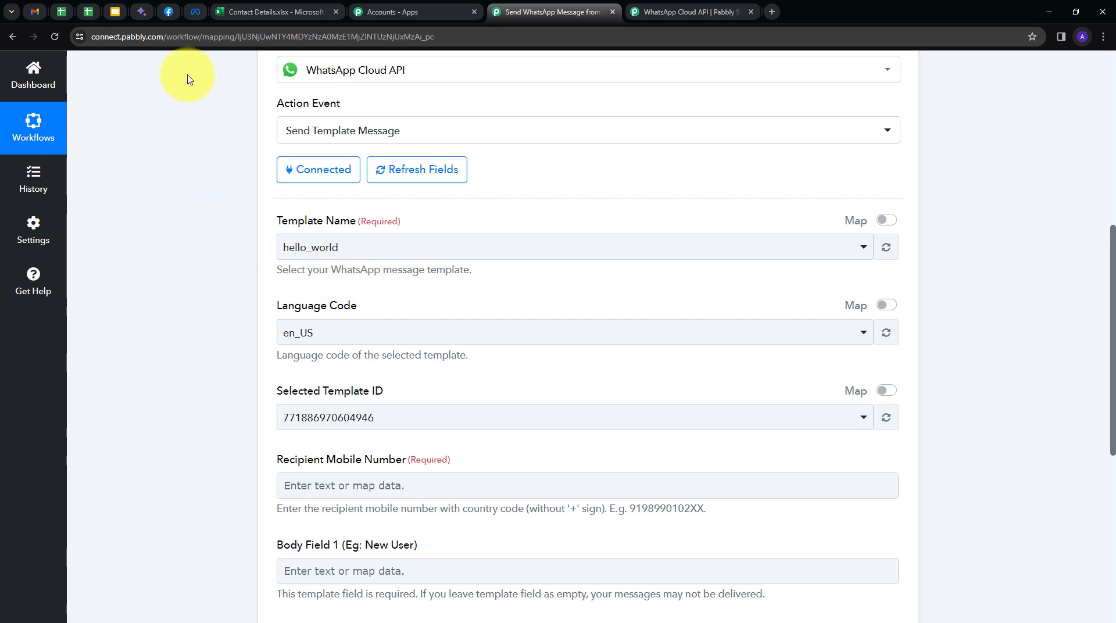
click(168, 12)
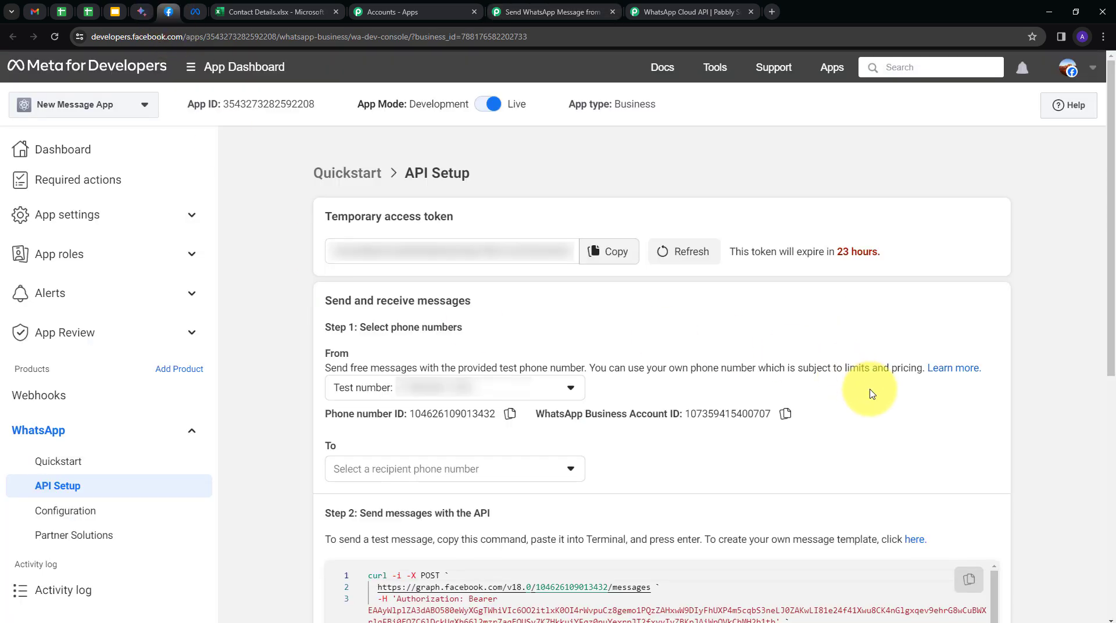
- Follow the Step 2 'here.' link on API Setup to WhatsApp Manager's Message templates
scroll(872, 394, down, 2)
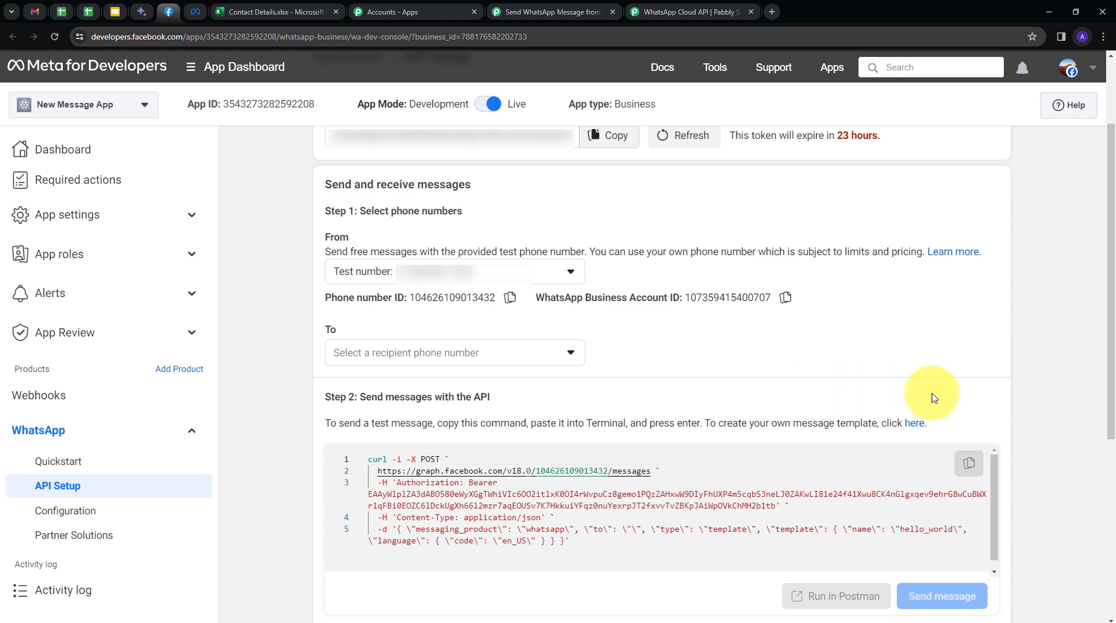
click(916, 426)
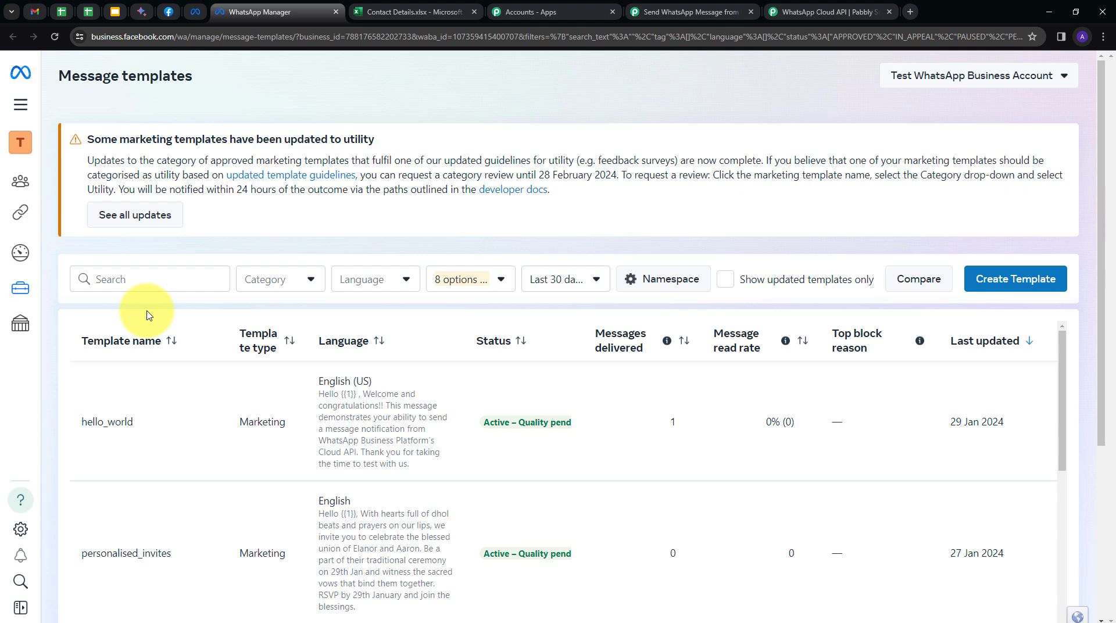
- Open the hello_world template to read its body text, then go back to the Pabbly workflow
mouse_move(424, 400)
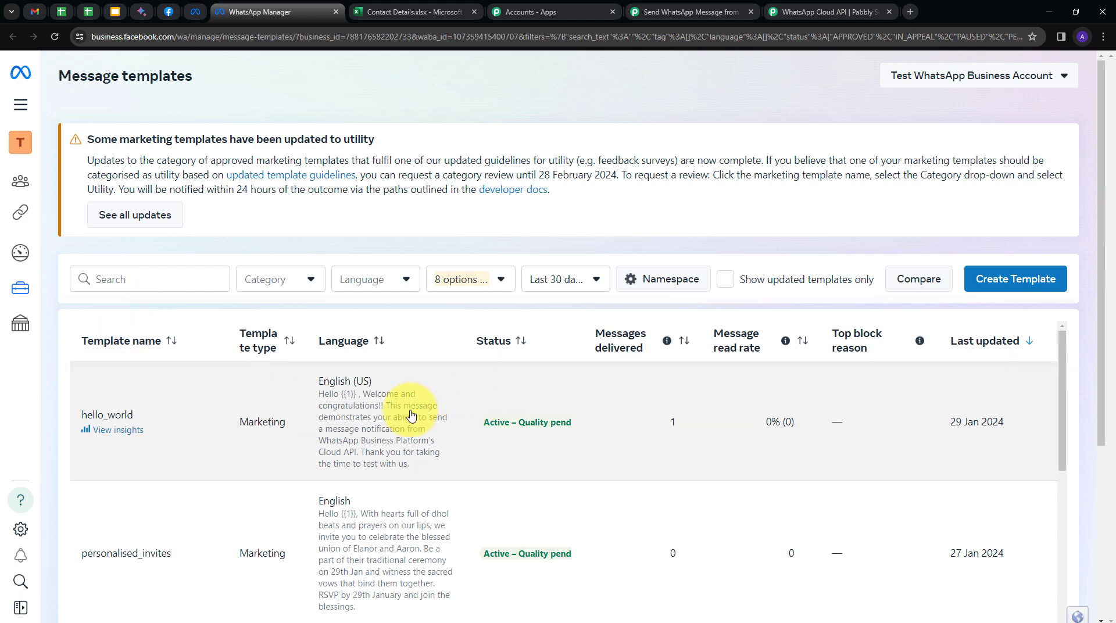
click(355, 405)
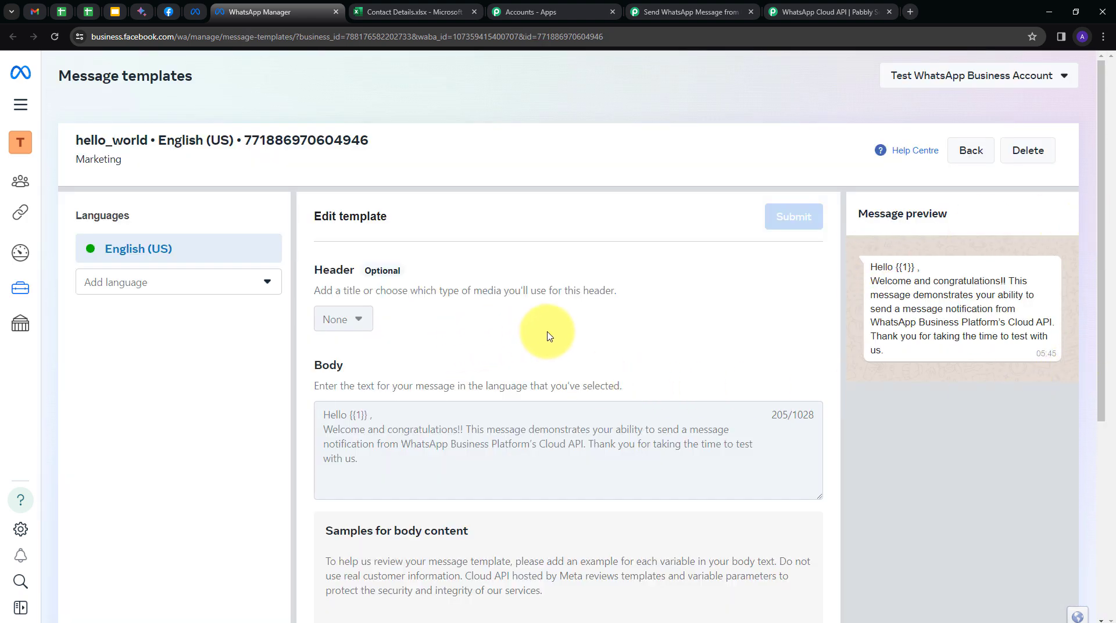
scroll(531, 331, down, 1)
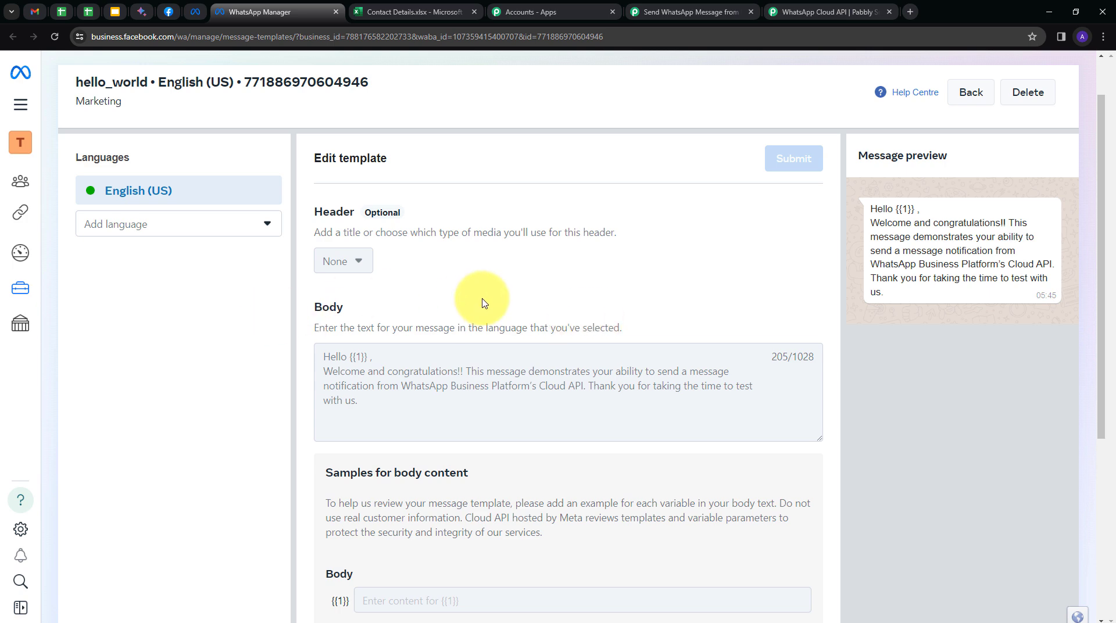
click(674, 13)
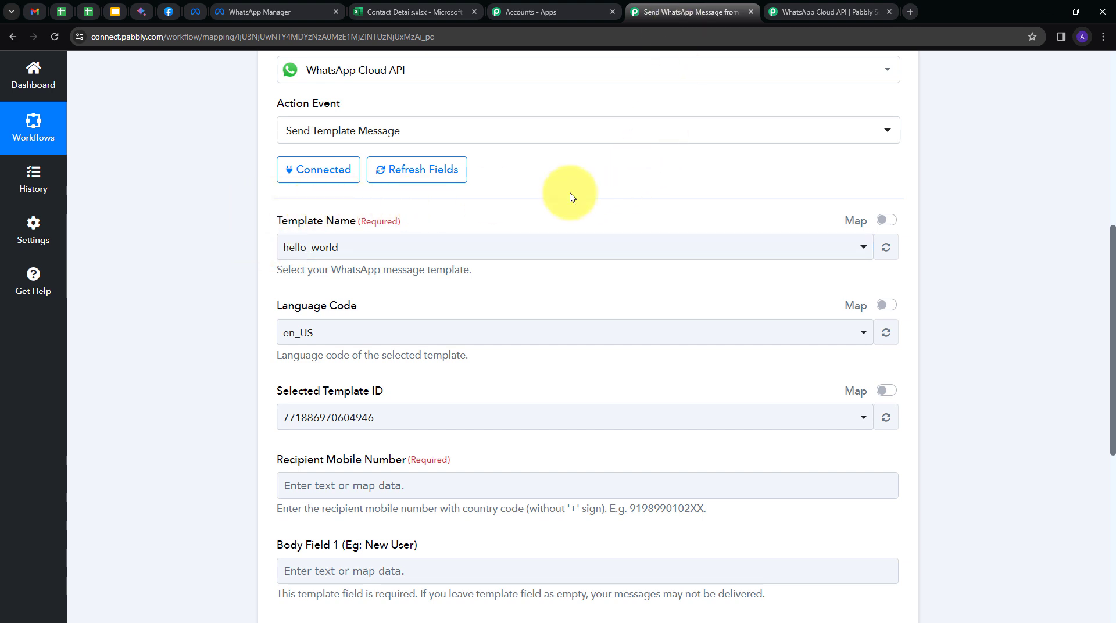
click(552, 250)
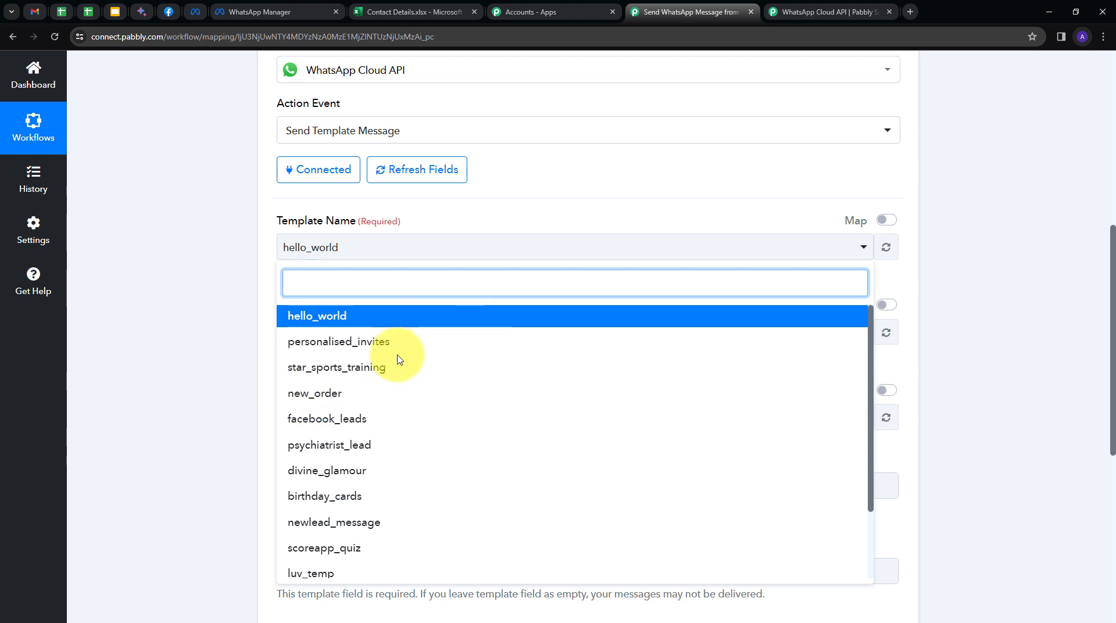
scroll(441, 493, down, 1)
scroll(442, 497, up, 1)
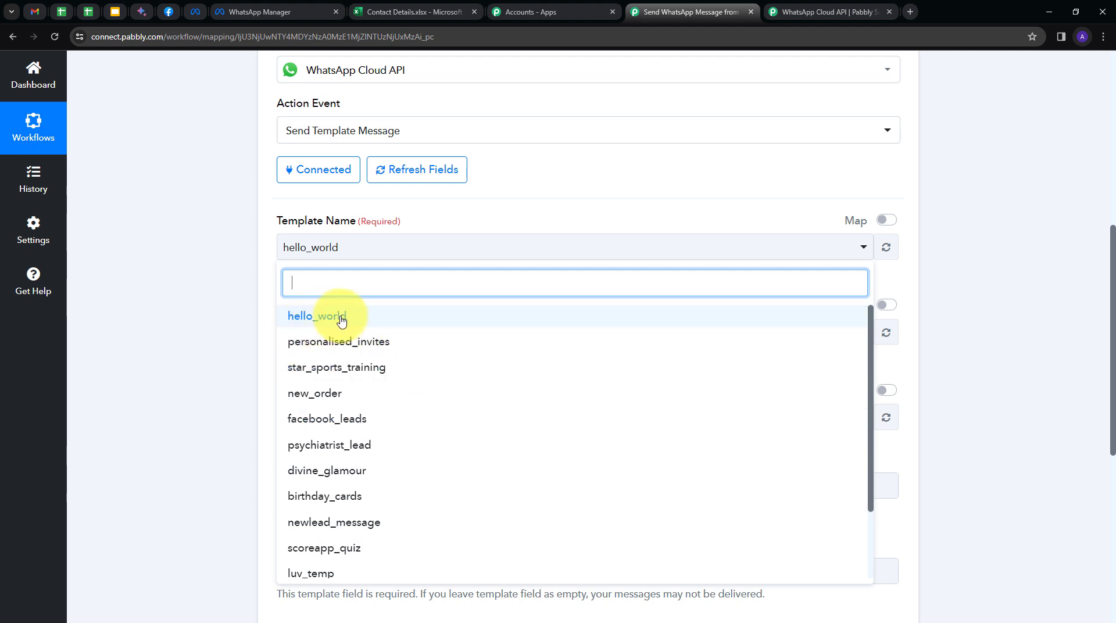
click(324, 316)
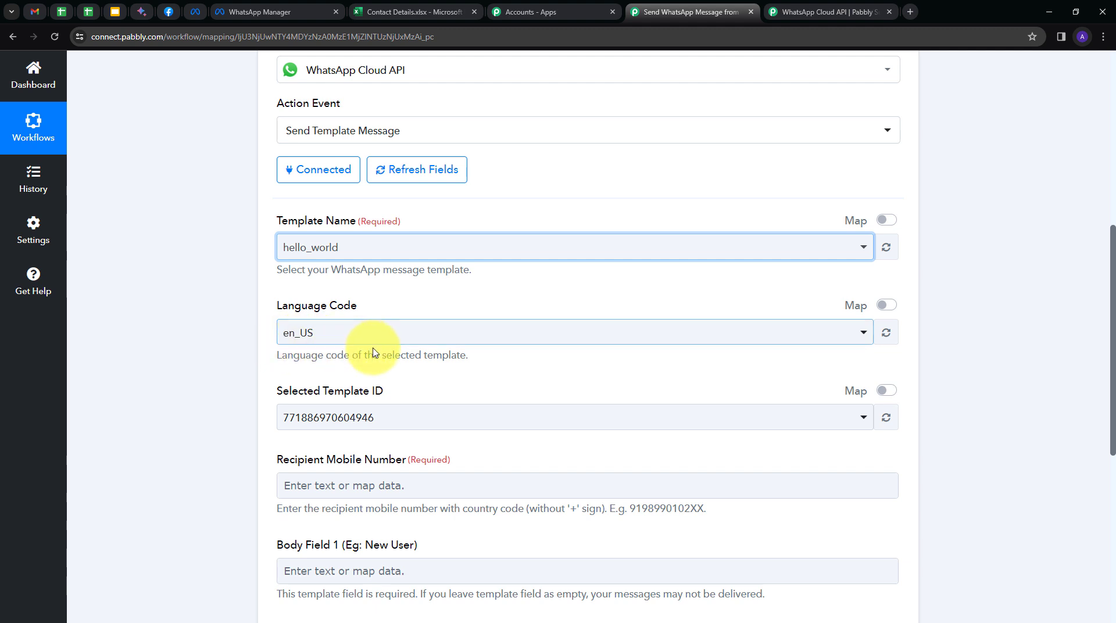
scroll(449, 347, down, 1)
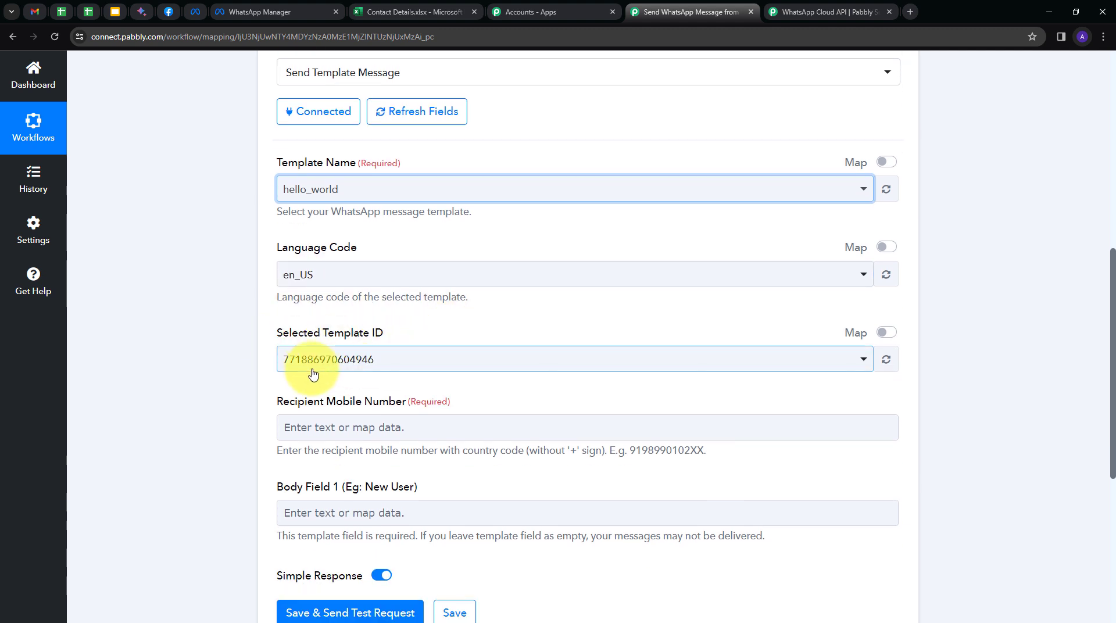
scroll(348, 352, down, 1)
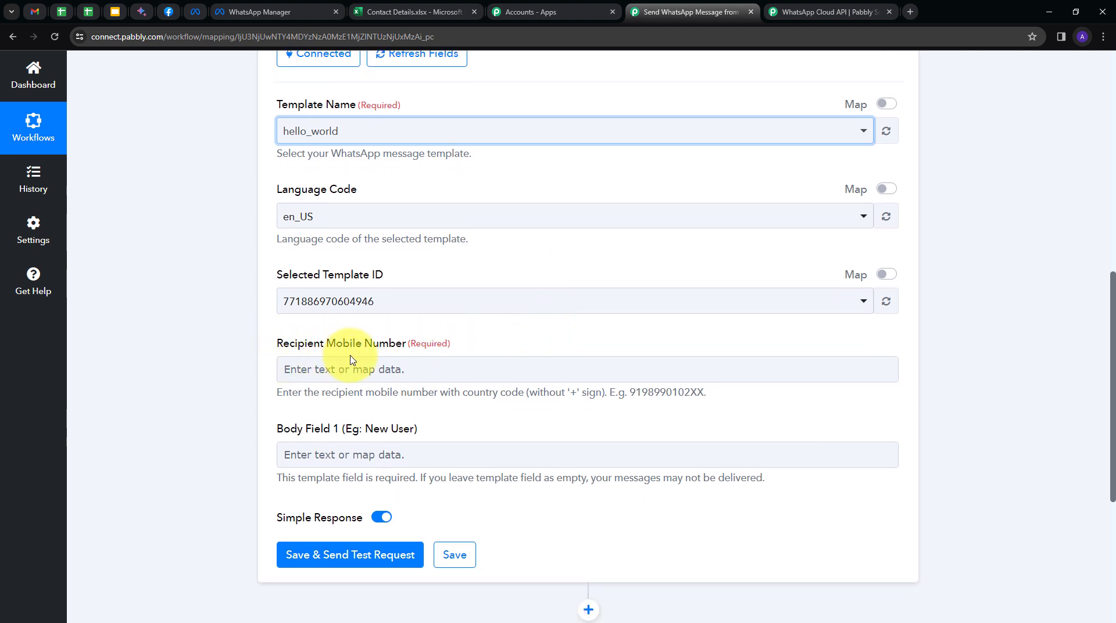
scroll(522, 343, down, 1)
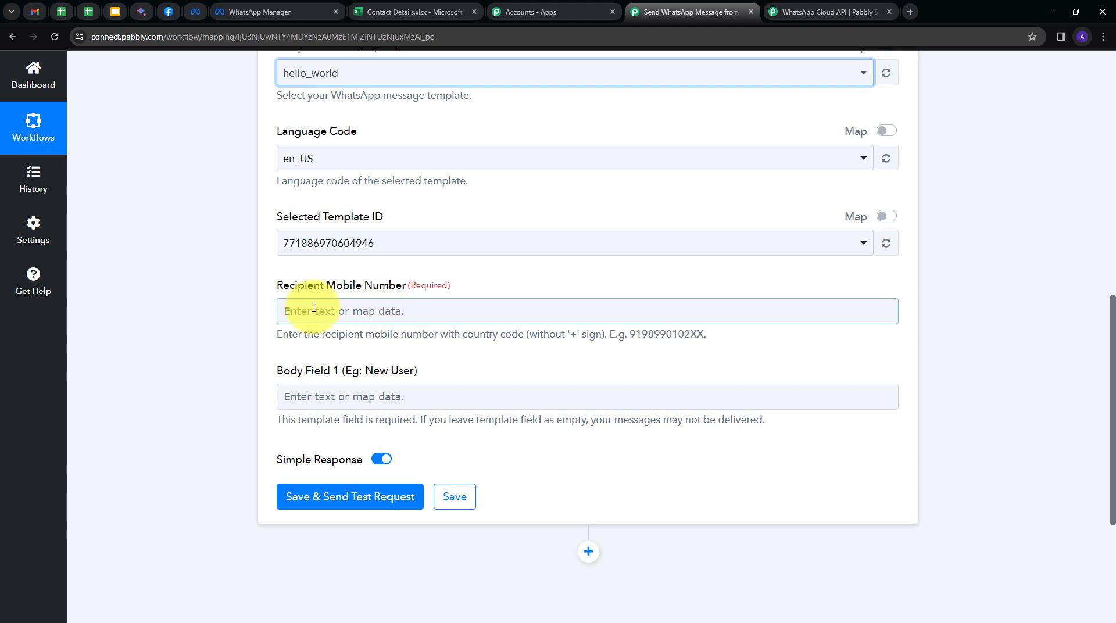
- Map Recipient Mobile Number to RowData 1 from Excel's New Row in Worksheet
click(314, 308)
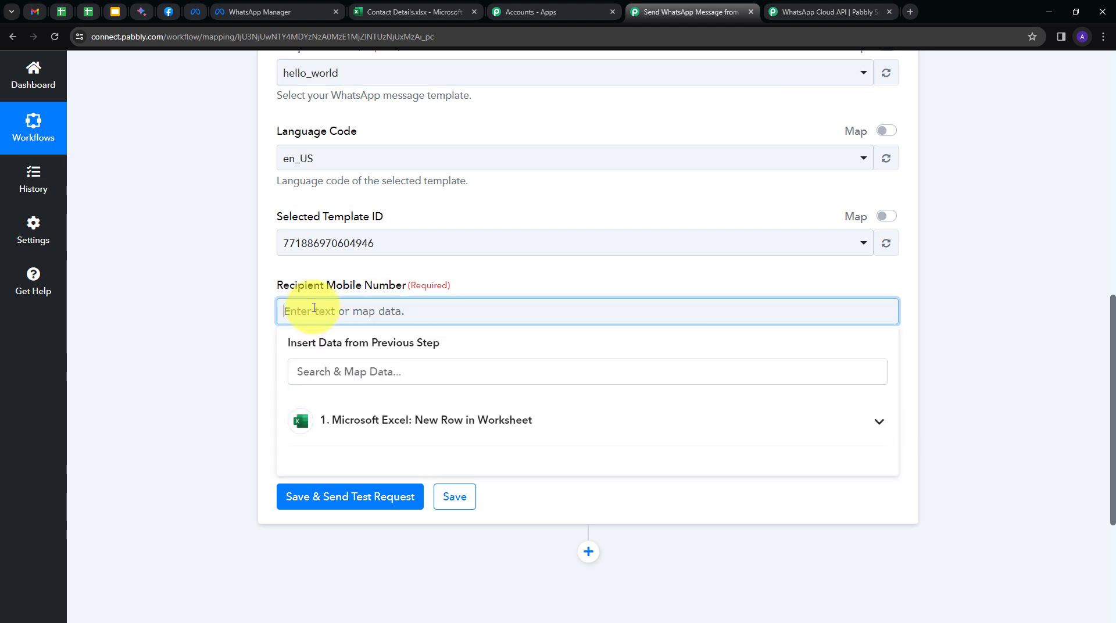
click(485, 426)
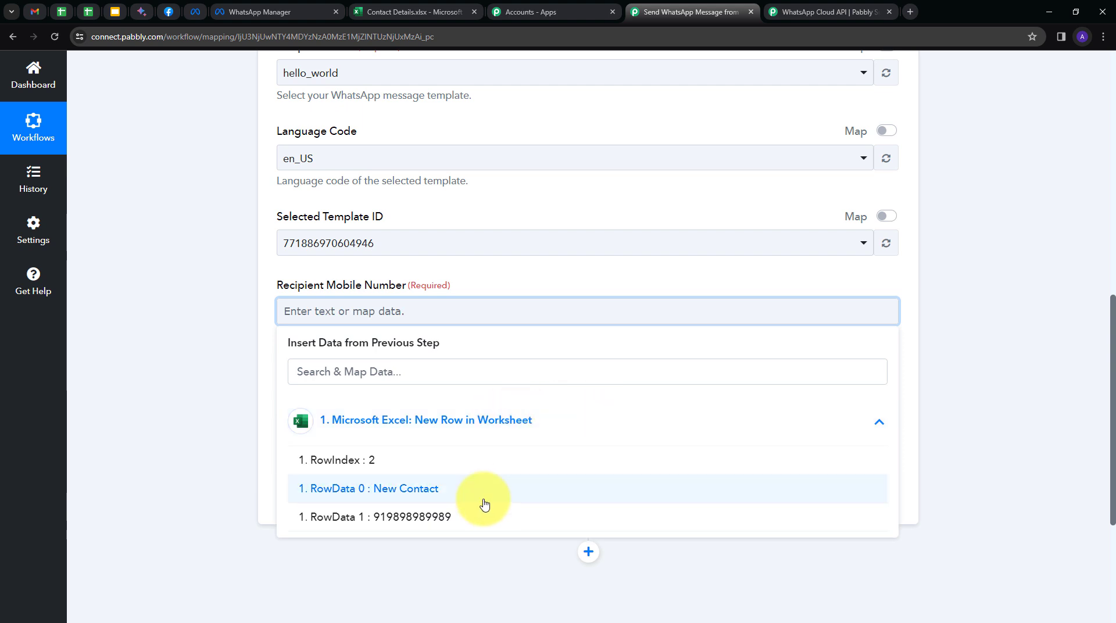
click(408, 517)
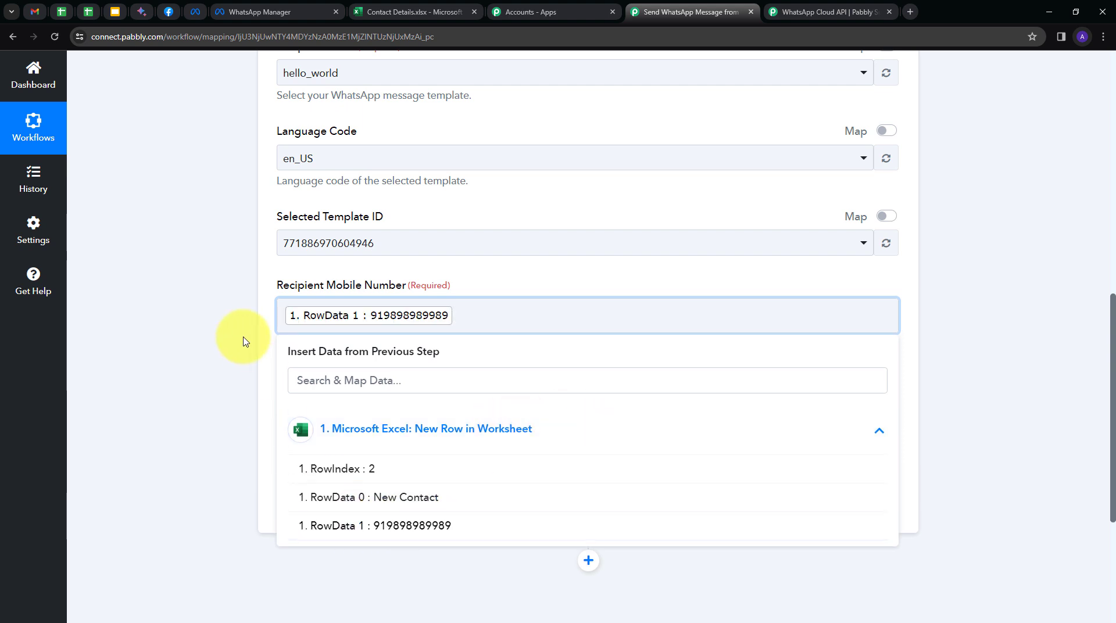
click(236, 341)
scroll(444, 299, down, 1)
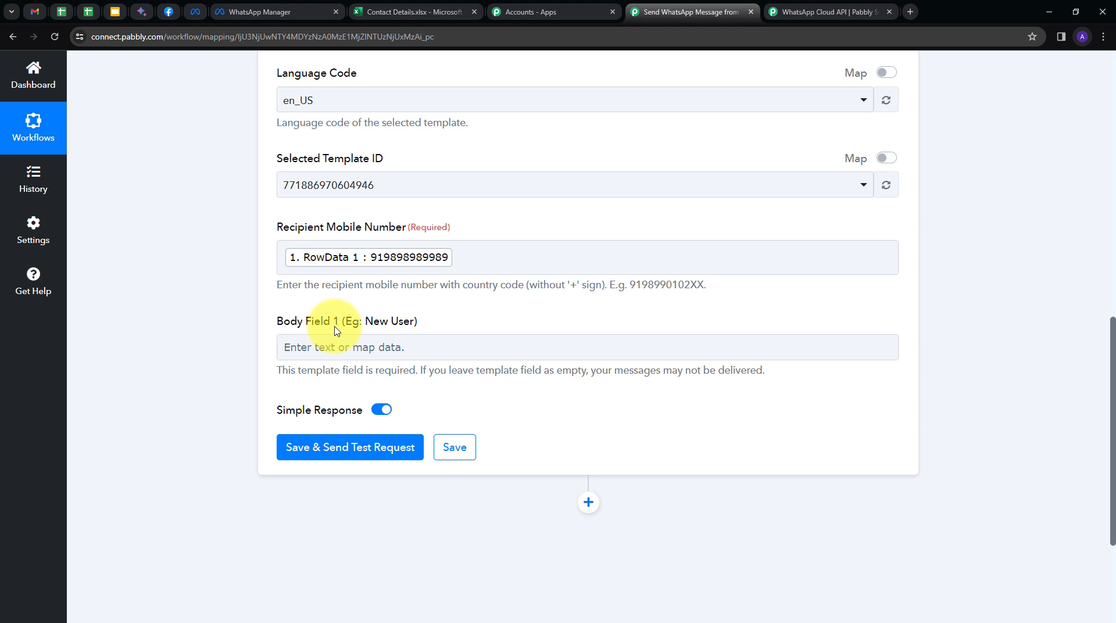
- Map Body Field 1 to RowData 0, the New Contact value
click(389, 347)
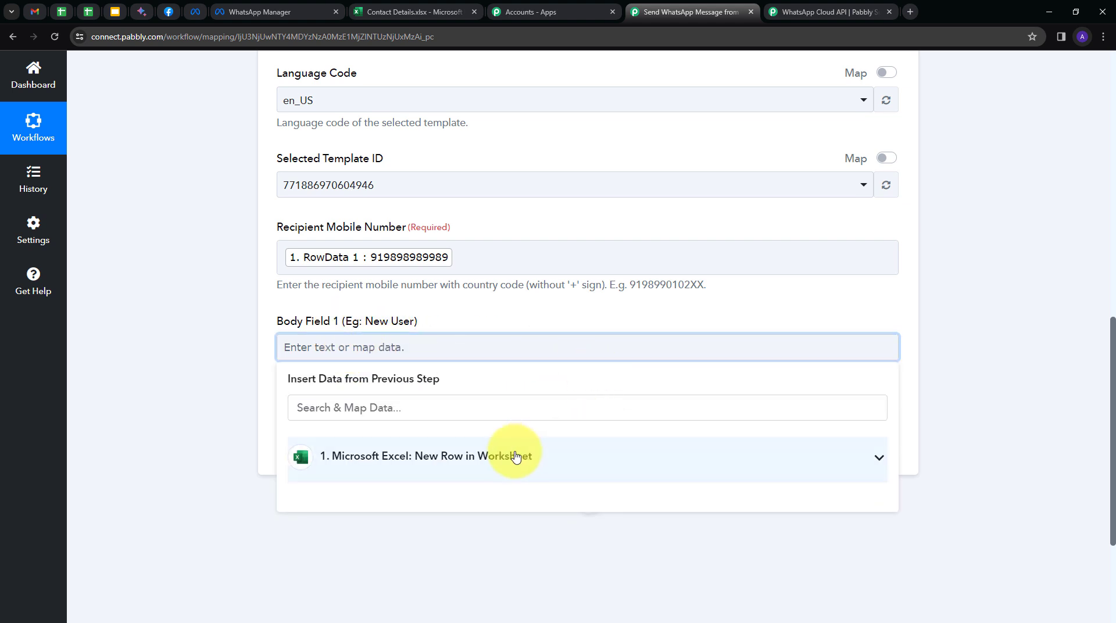
click(372, 457)
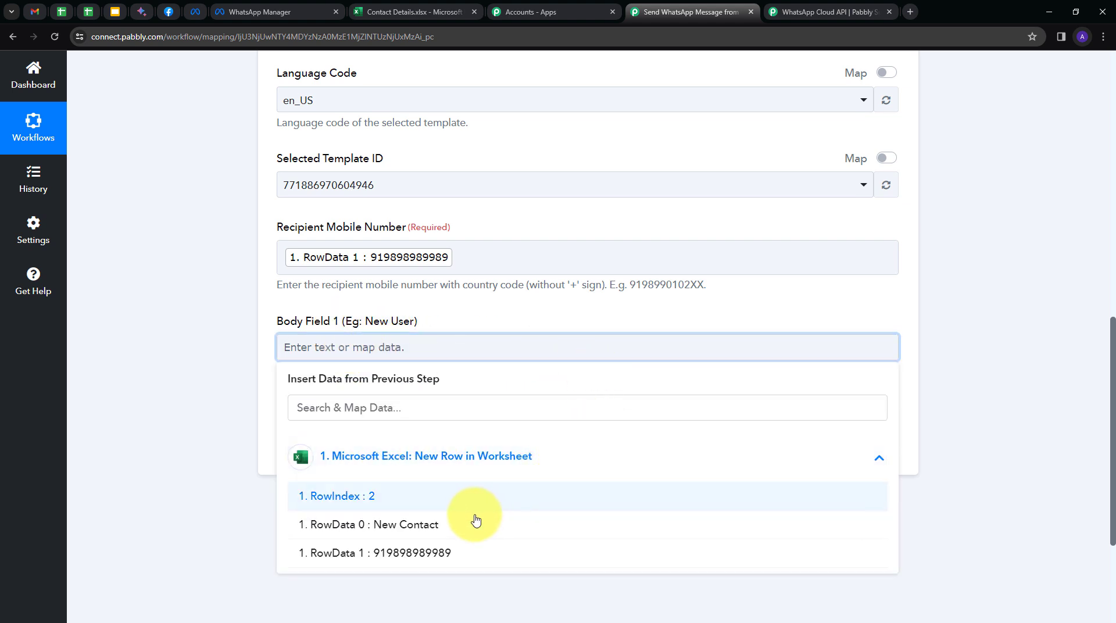
click(387, 525)
click(221, 343)
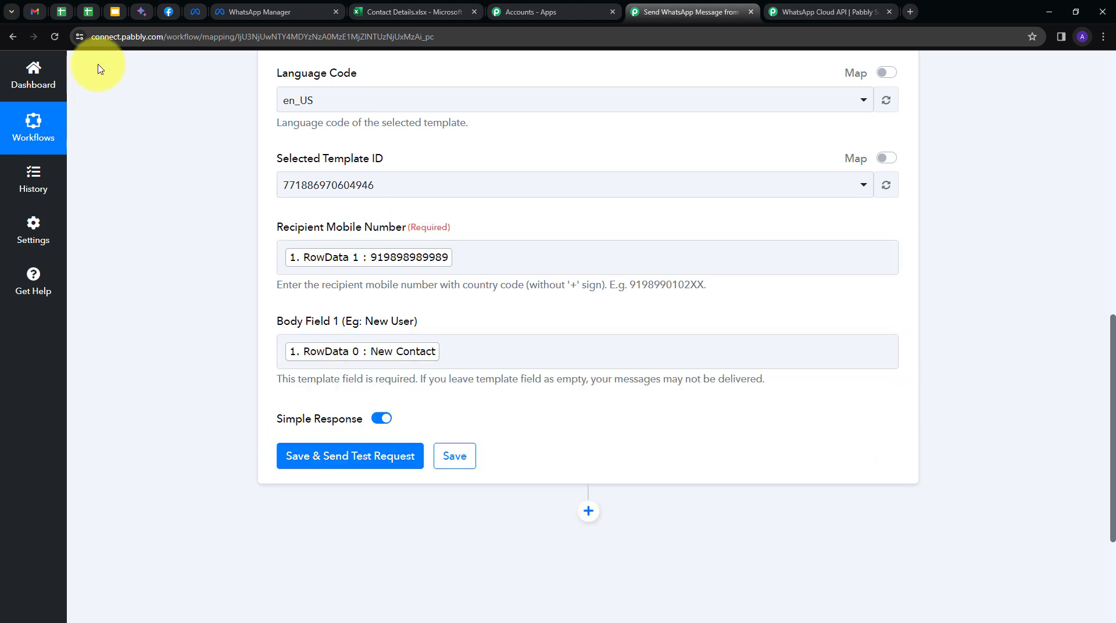
scroll(548, 229, down, 4)
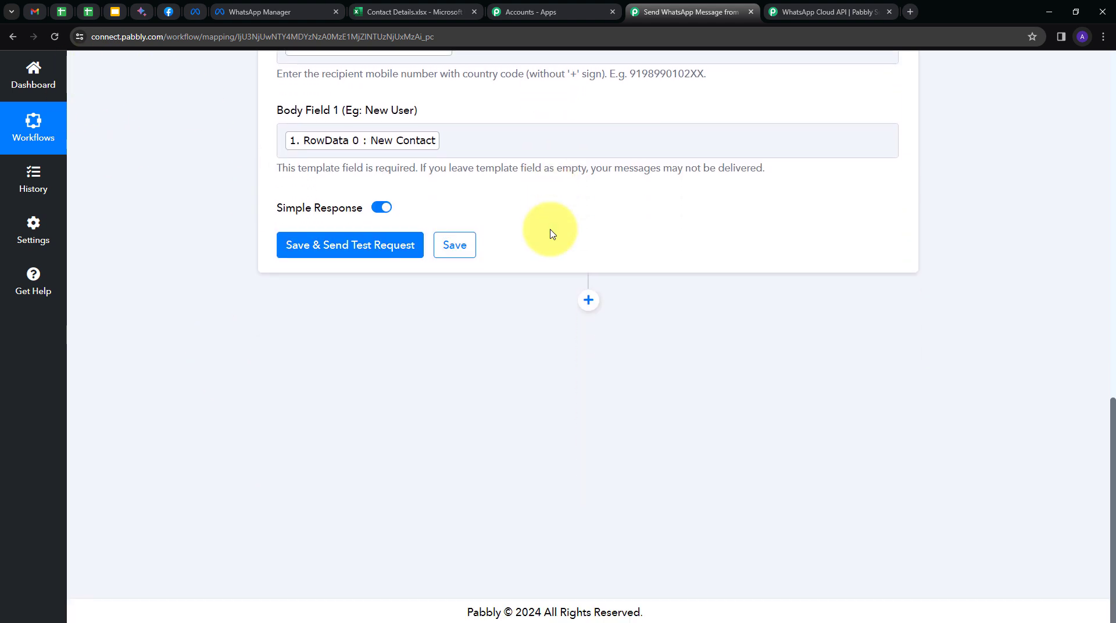
- Save and send a test request, confirm the welcome message in WhatsApp Web, then return to Pabbly
click(327, 245)
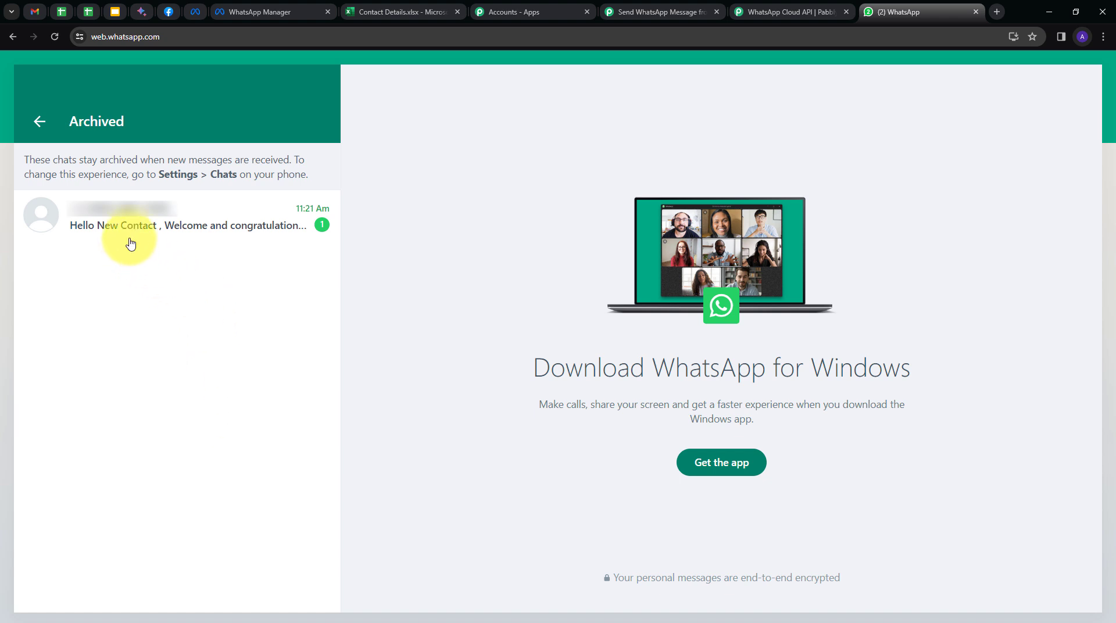
click(172, 227)
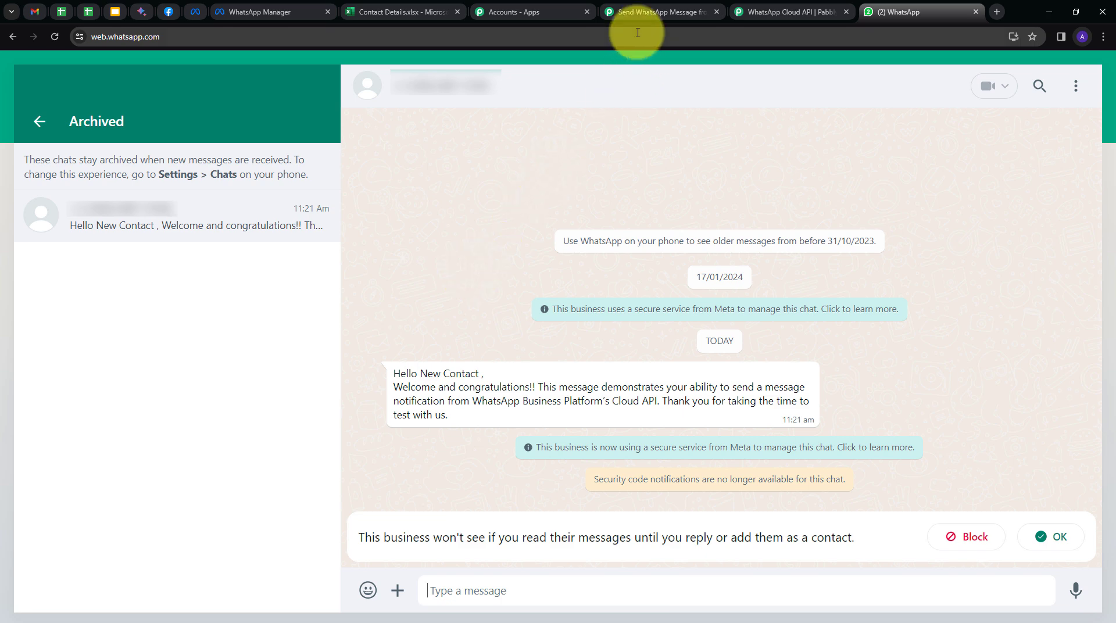
click(639, 11)
scroll(240, 342, up, 2)
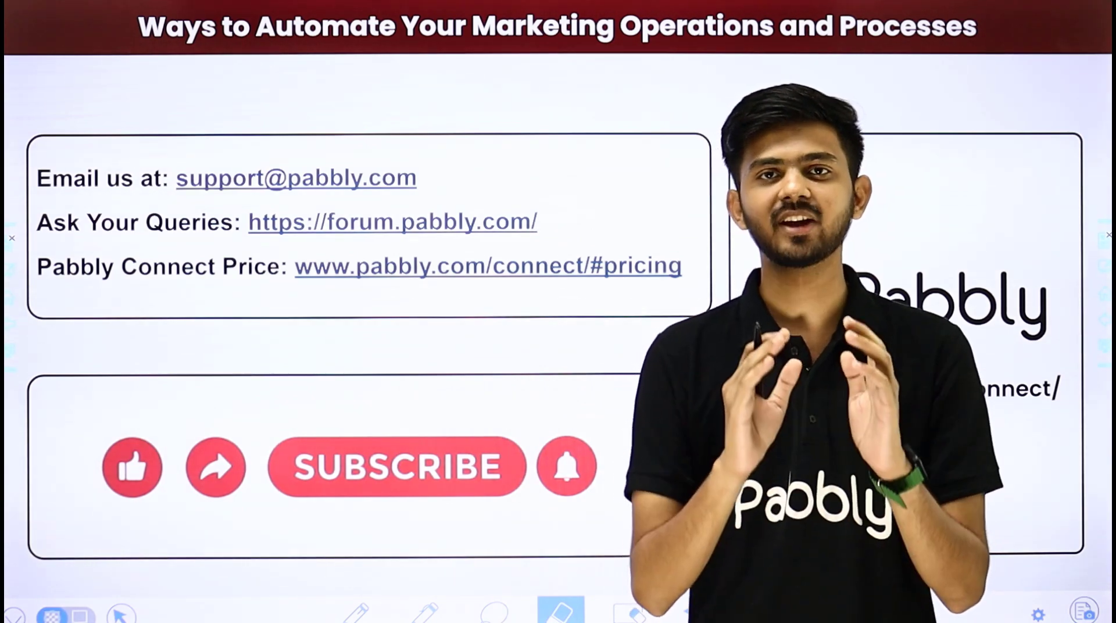
- Draw red tick marks beside the support email, forum link and pricing link
drag(449, 181, 535, 115)
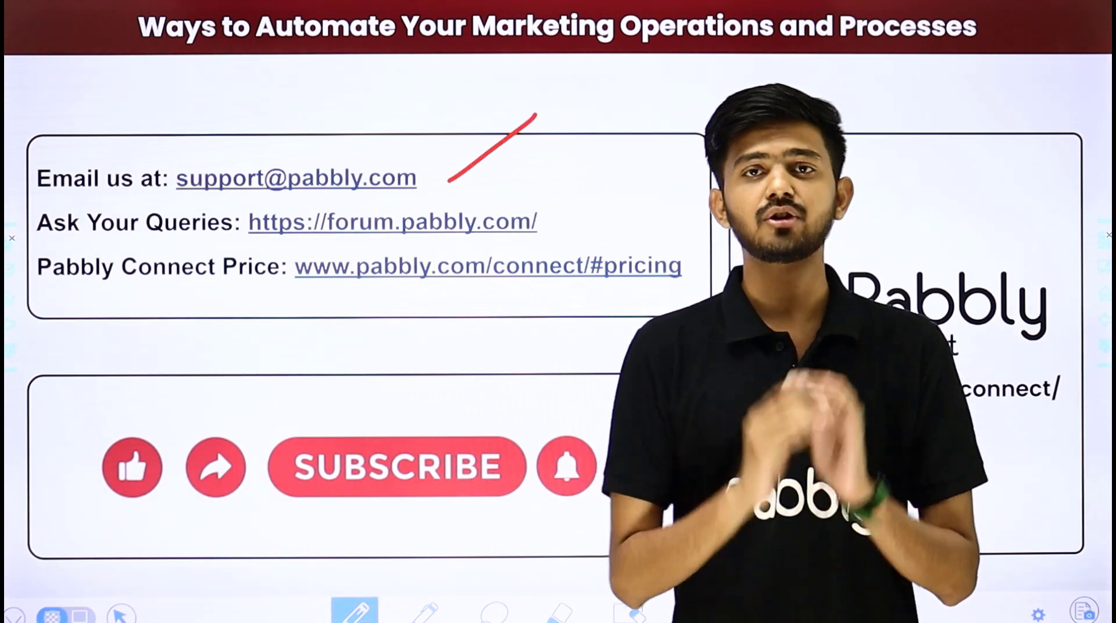
drag(553, 223, 629, 169)
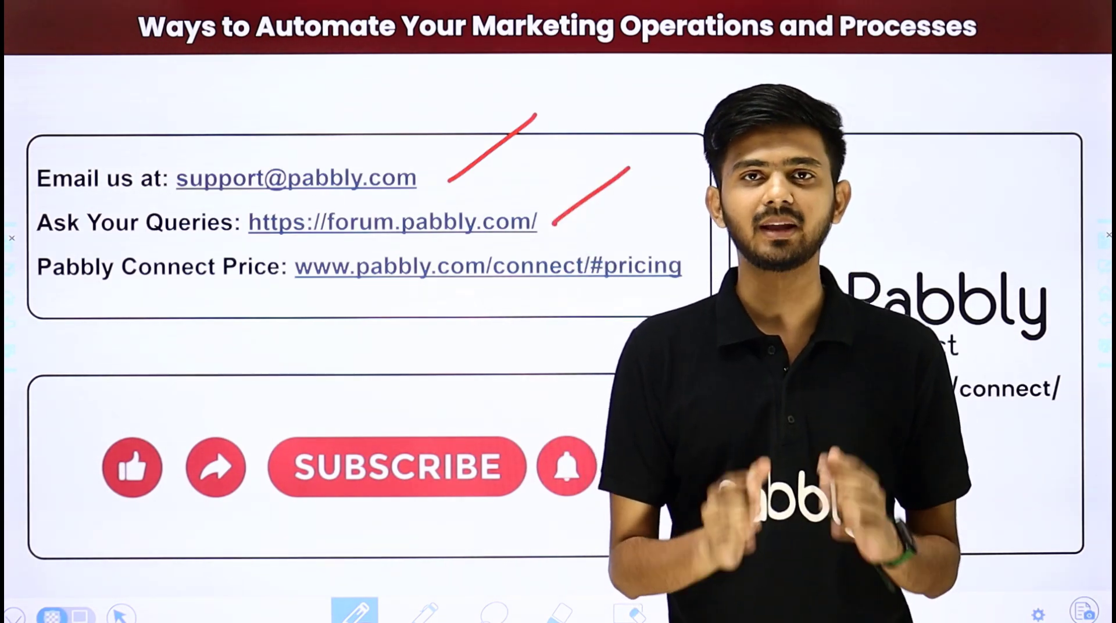
drag(671, 291, 756, 228)
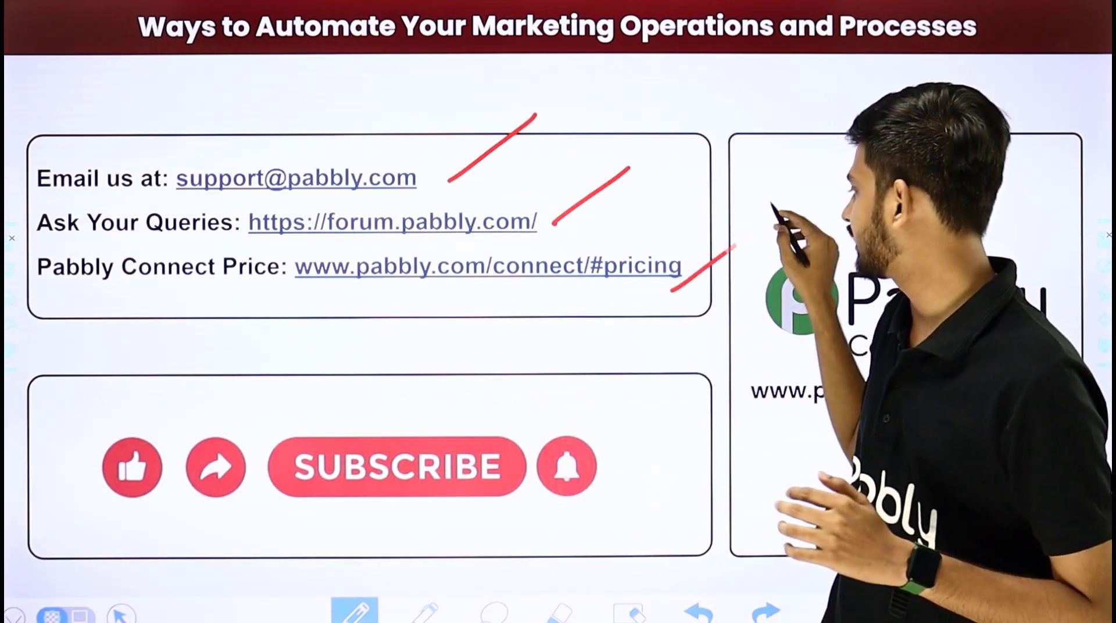